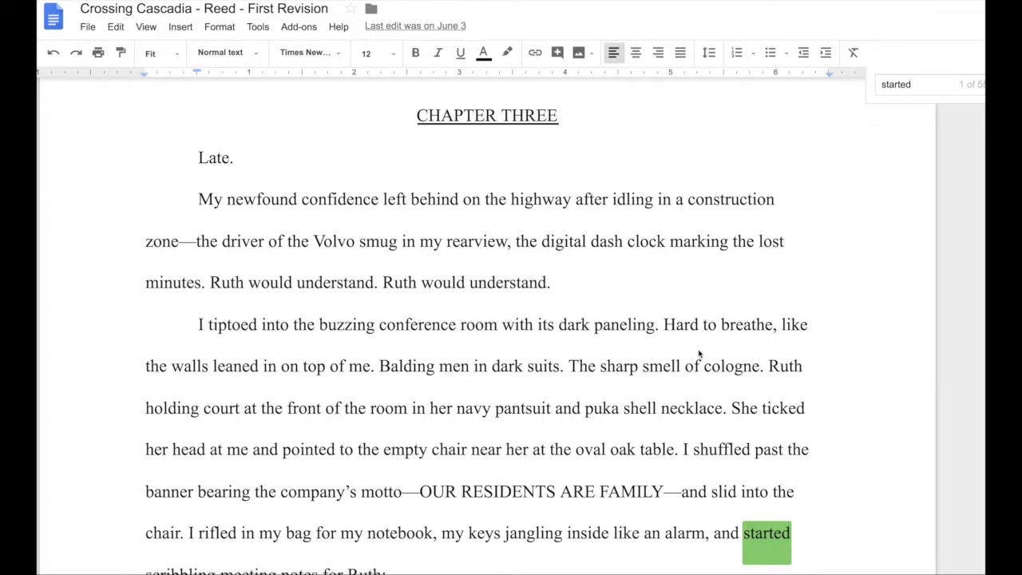
Step: Replace "started scribbling" with "scribbled" in the Chapter Three sentence about rifling in the bag for the notebook
scroll(695, 347, down, 3)
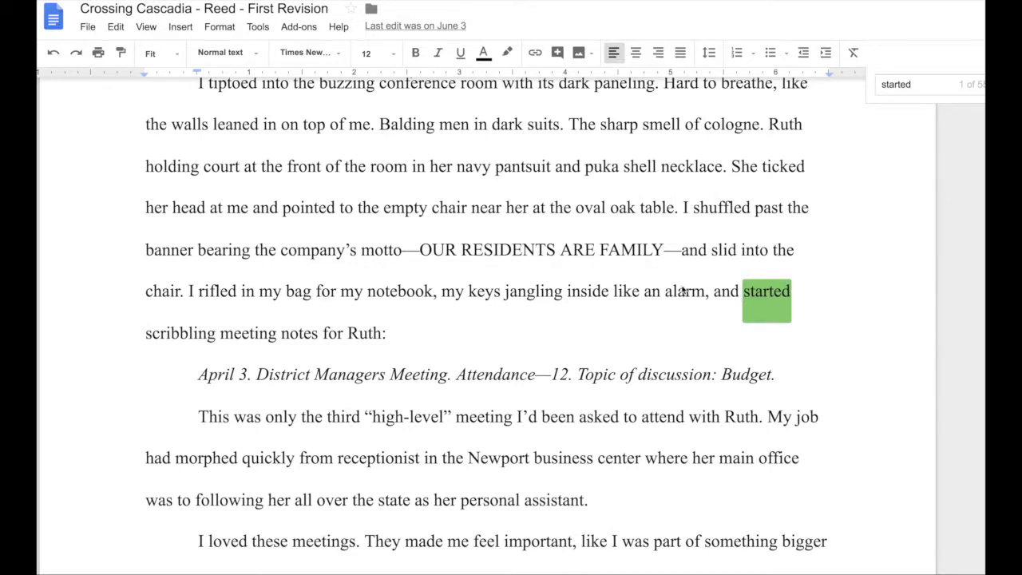
scroll(643, 269, down, 1)
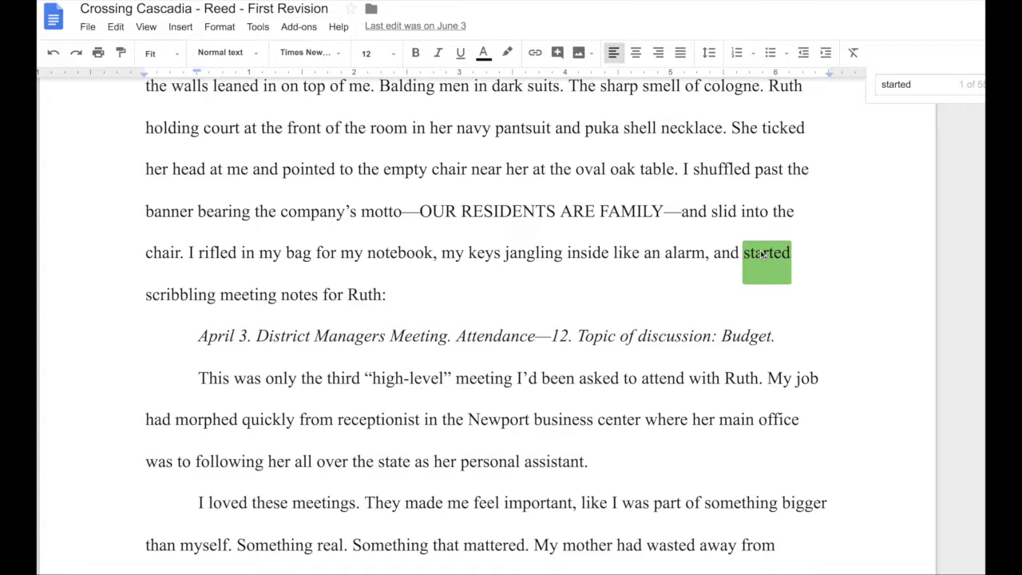
drag(739, 254, 791, 252)
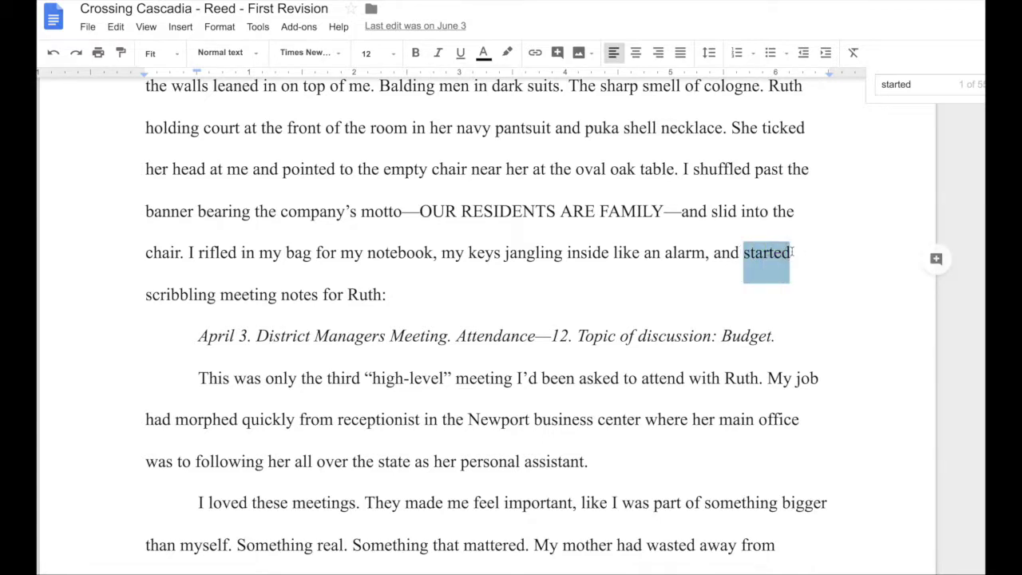
key(BackSpace)
click(811, 253)
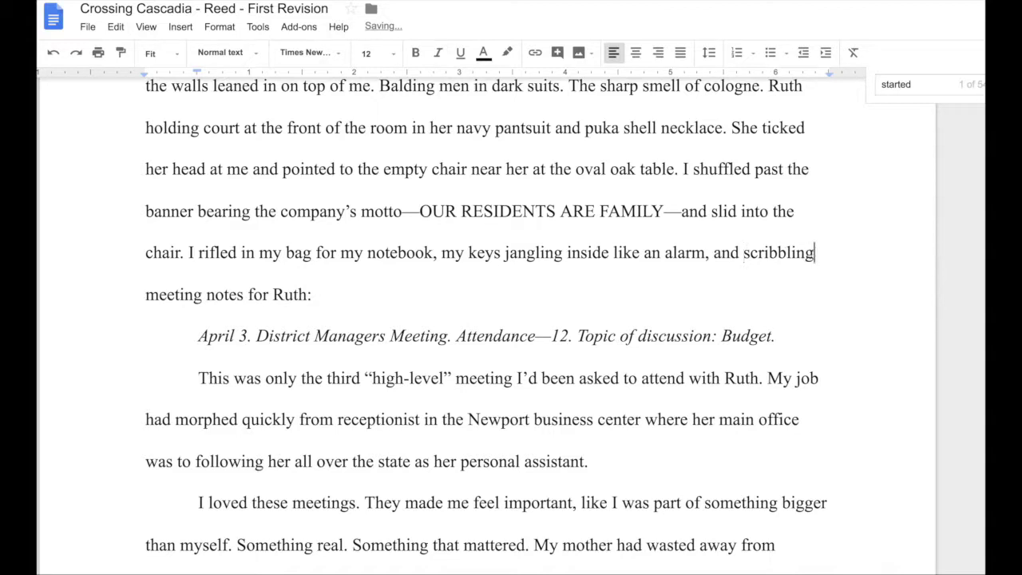
key(BackSpace)
key(BackSpace)
key(BackSpace)
text(ed)
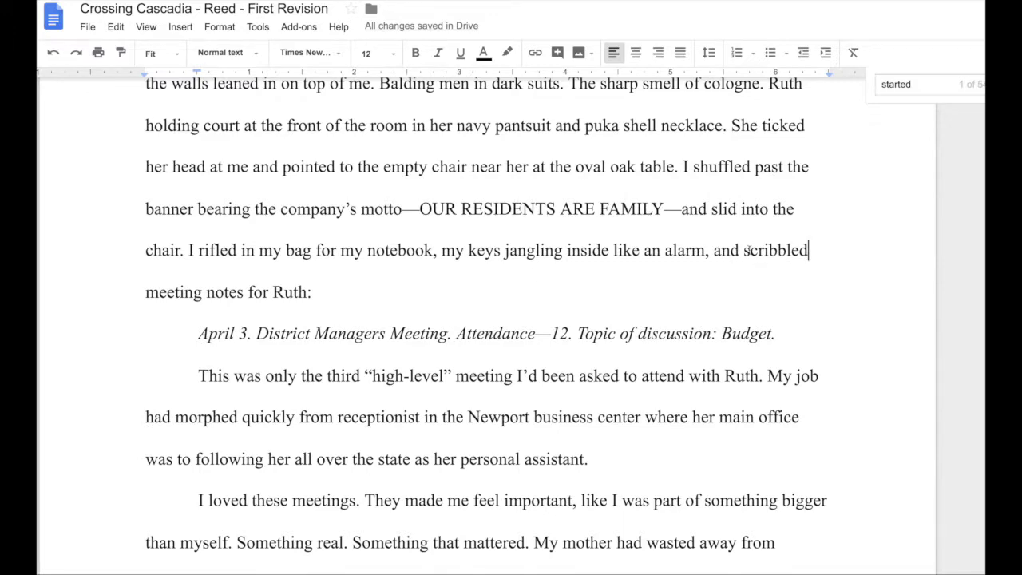
Step: Go to the next occurrence of "started" in the manuscript
key(Return)
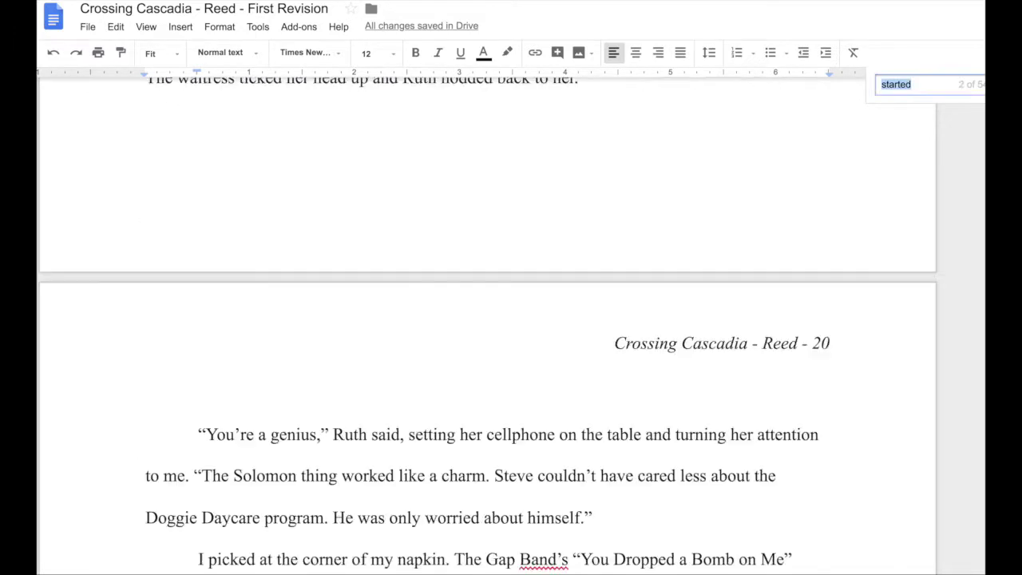
scroll(756, 225, down, 7)
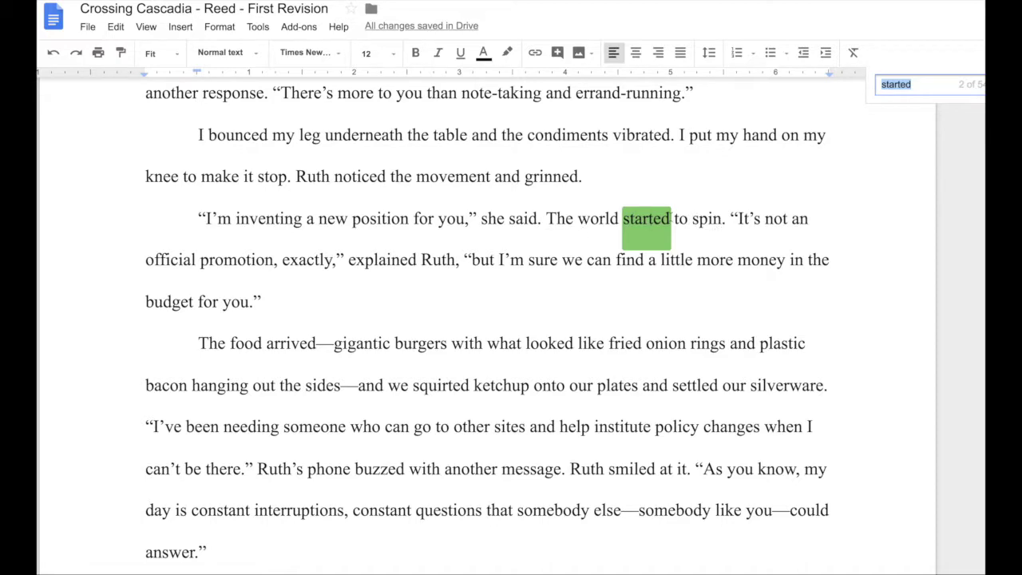
scroll(669, 217, down, 1)
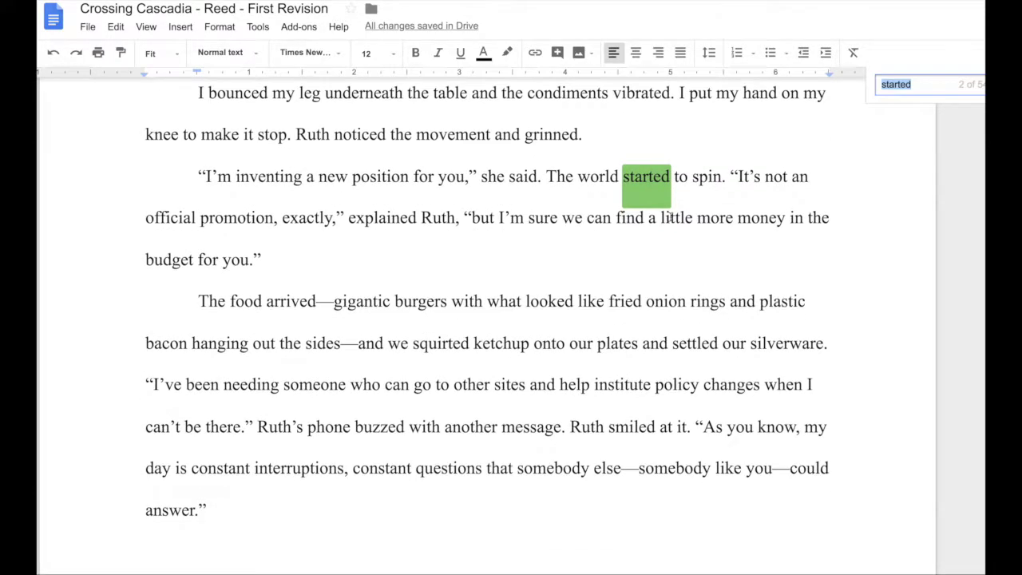
Step: Reword "The world started to spin" as "The world spun" in Ruth's new position paragraph
click(692, 176)
key(BackSpace)
key(BackSpace)
key(BackSpace)
key(BackSpace)
key(BackSpace)
key(BackSpace)
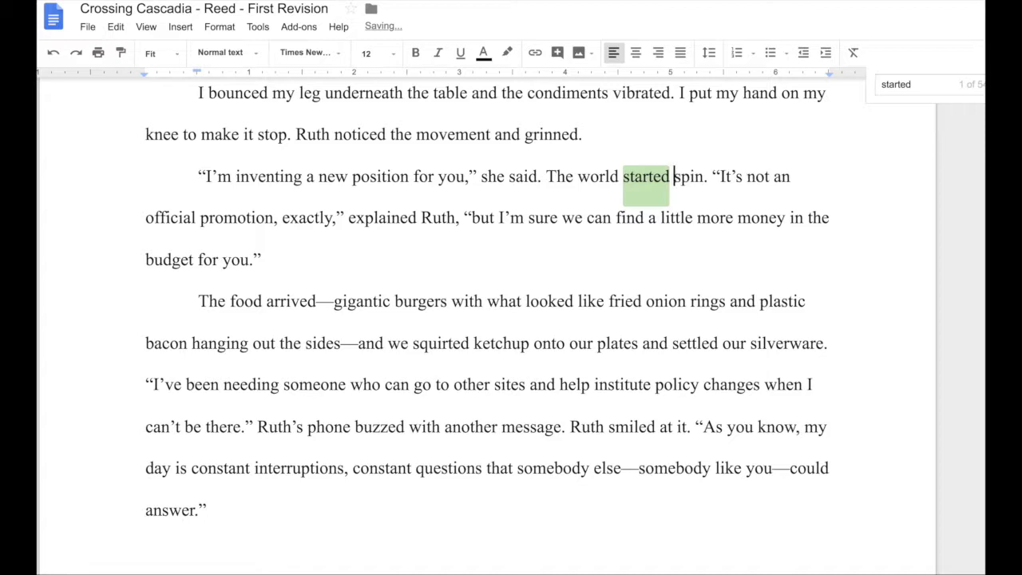
key(BackSpace)
key(BackSpace)
key(BackSpace)
key(BackSpace)
key(BackSpace)
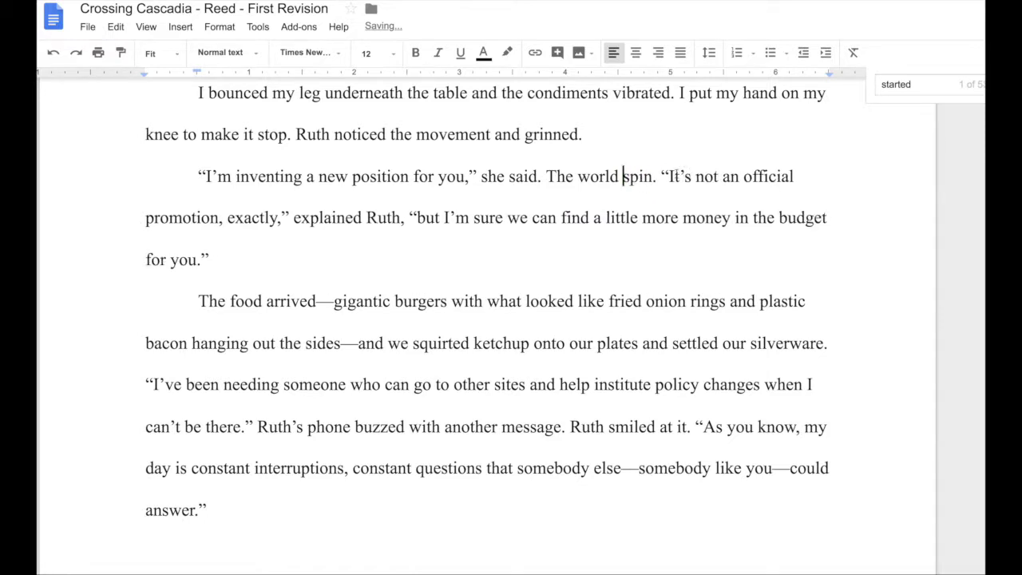
click(643, 176)
key(BackSpace)
text(u)
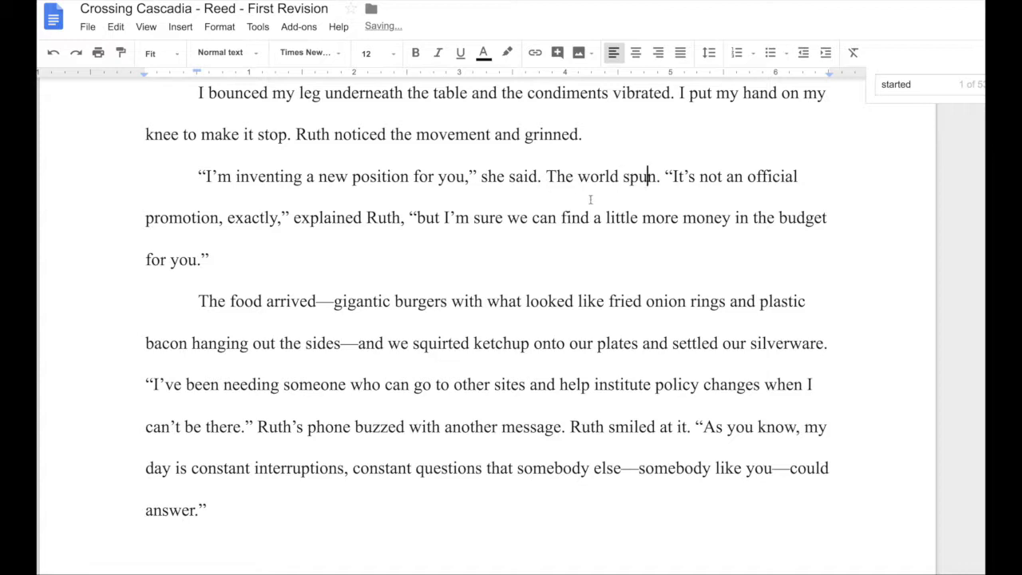
key(Right)
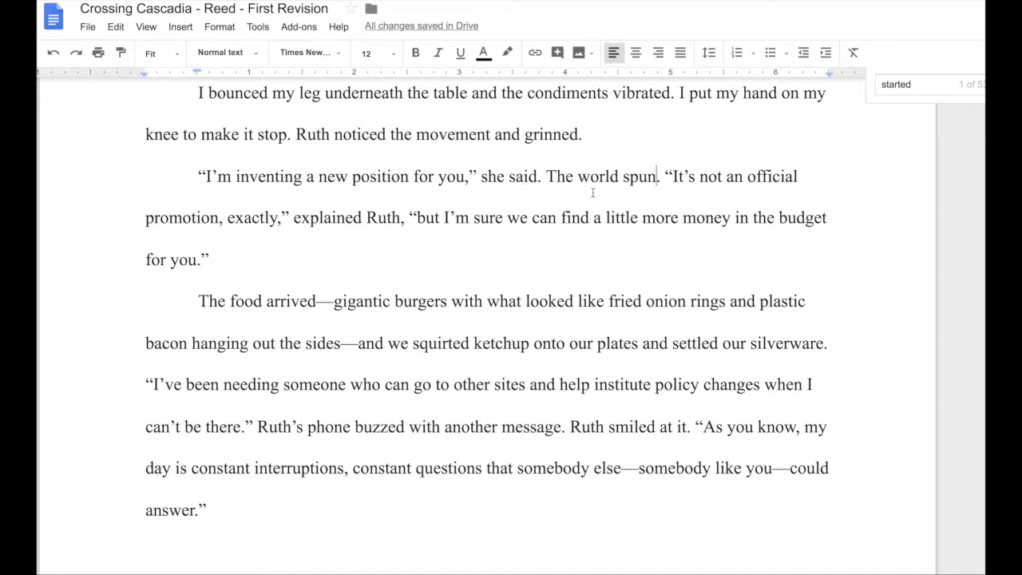
Step: Switch to Thesaurus.com in the browser and look up synonyms for "spin"
drag(547, 176, 656, 175)
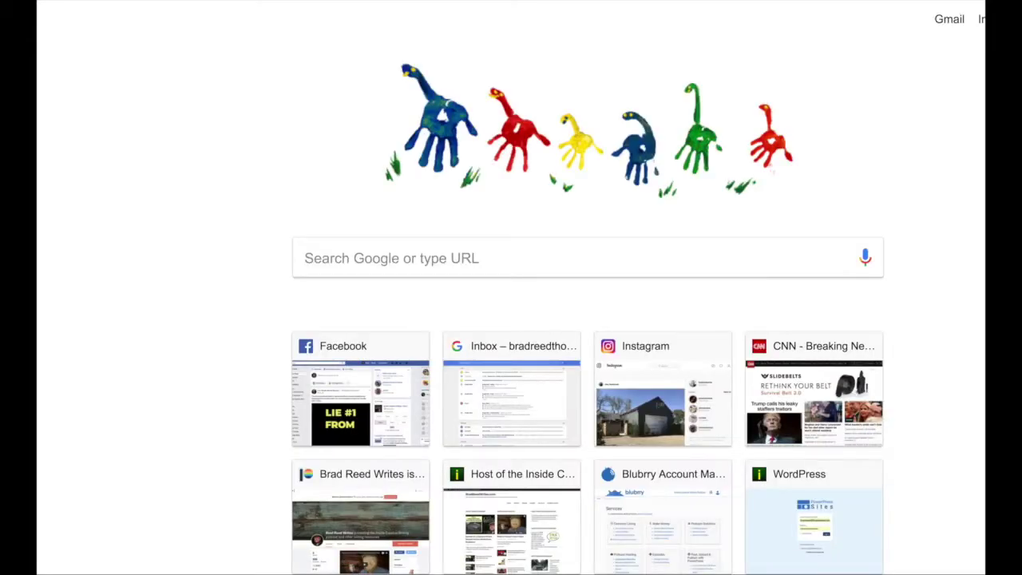
text(www.the)
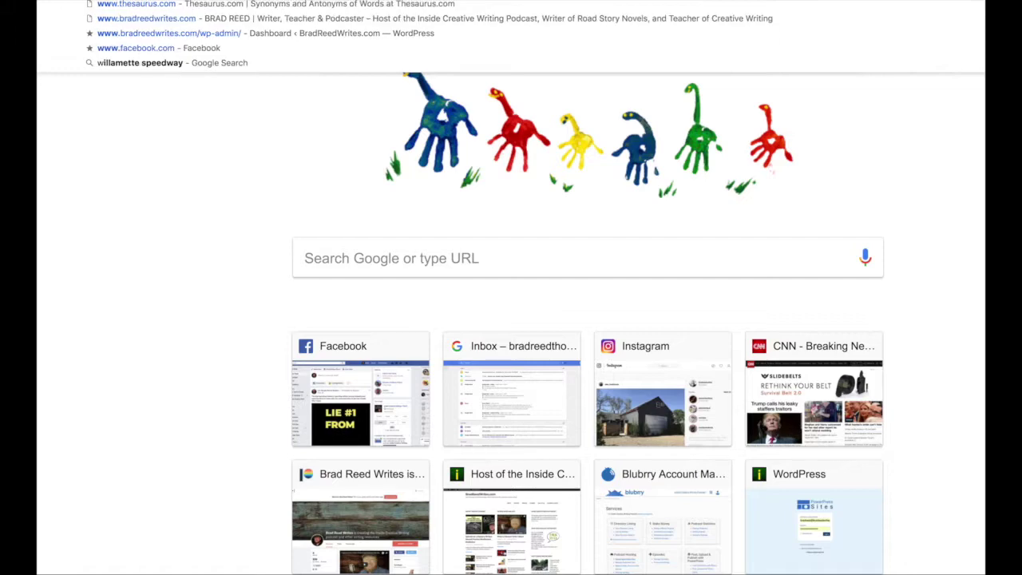
key(Return)
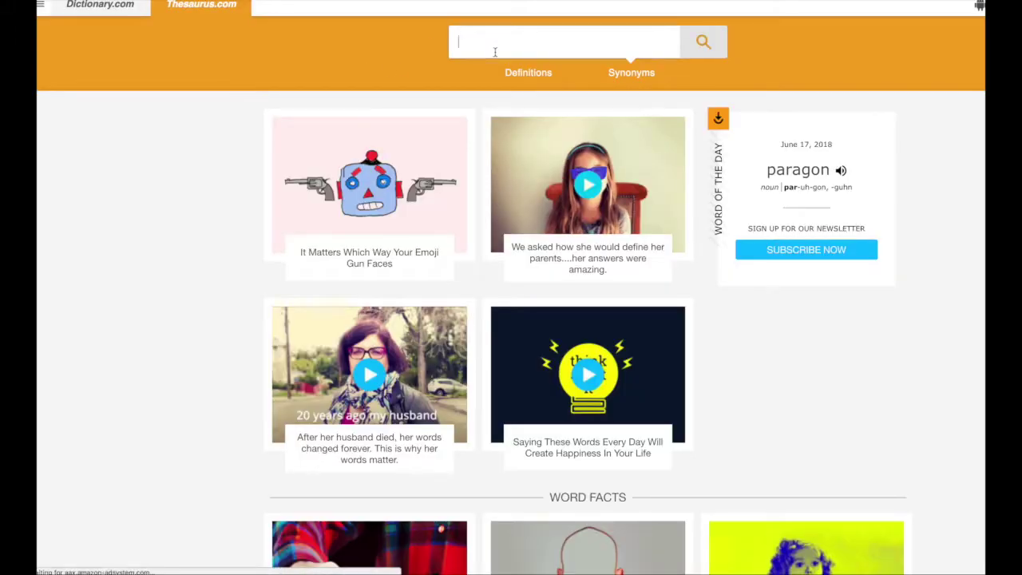
click(495, 48)
text(spin)
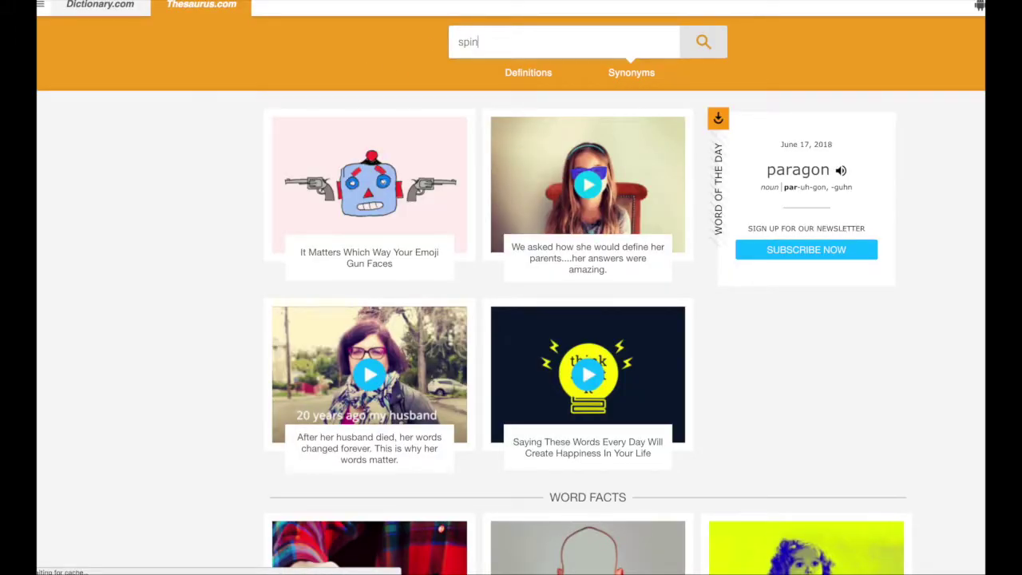
key(Return)
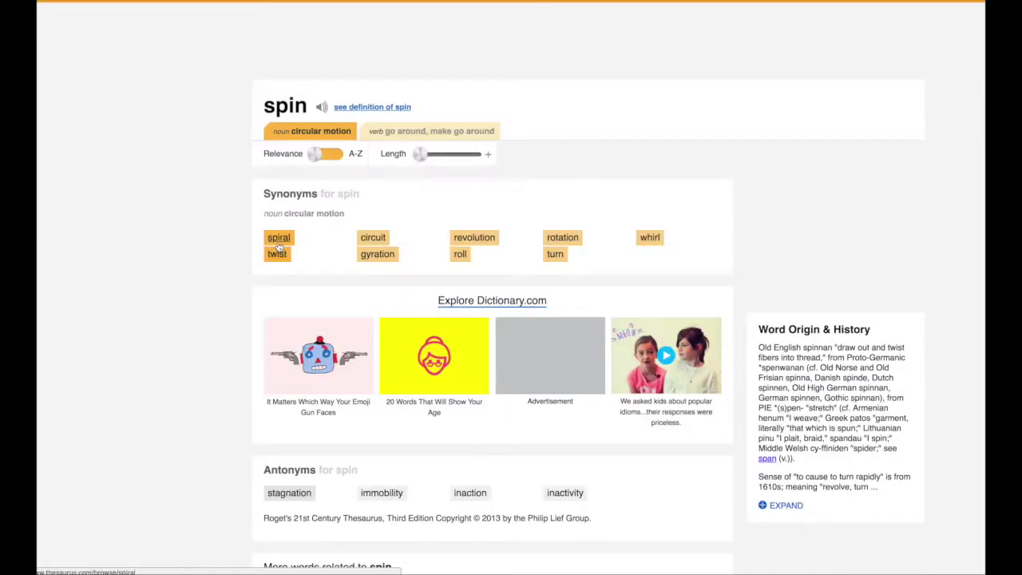
scroll(162, 229, down, 3)
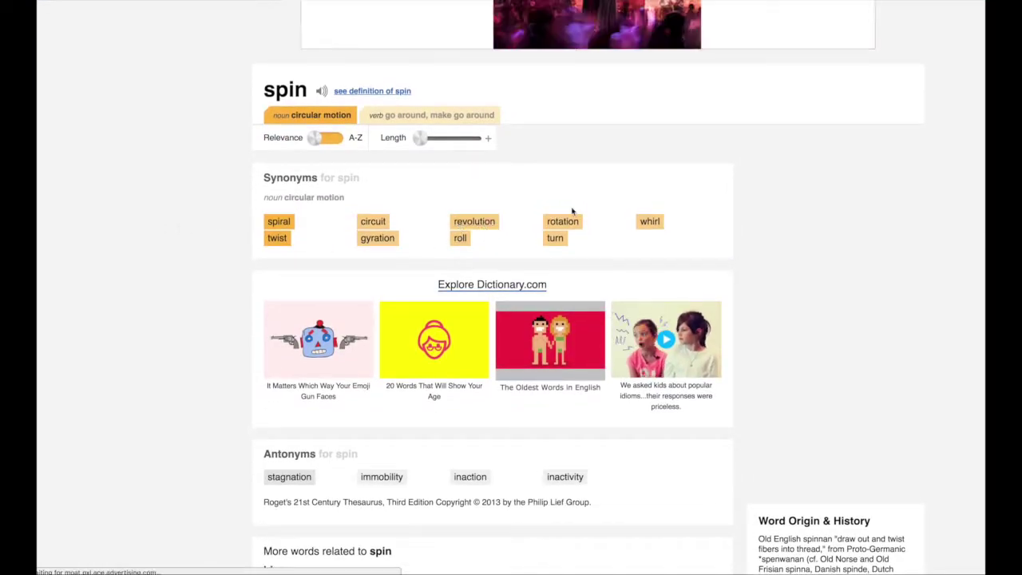
scroll(355, 102, up, 3)
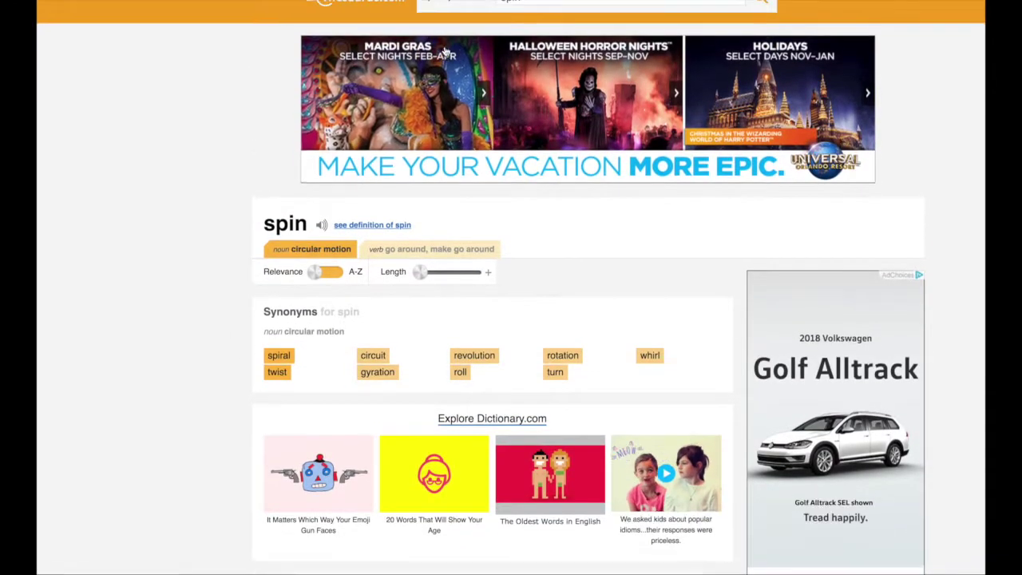
Step: Look up synonyms for "dizzy" and review the suggested words
scroll(446, 51, up, 1)
click(467, 38)
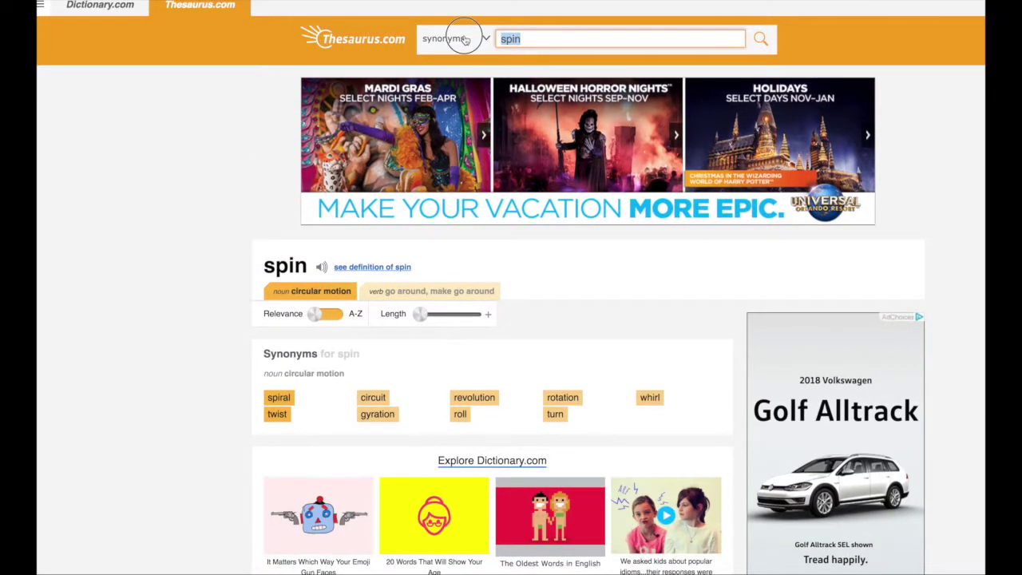
text(dizzy)
key(Return)
scroll(133, 170, down, 1)
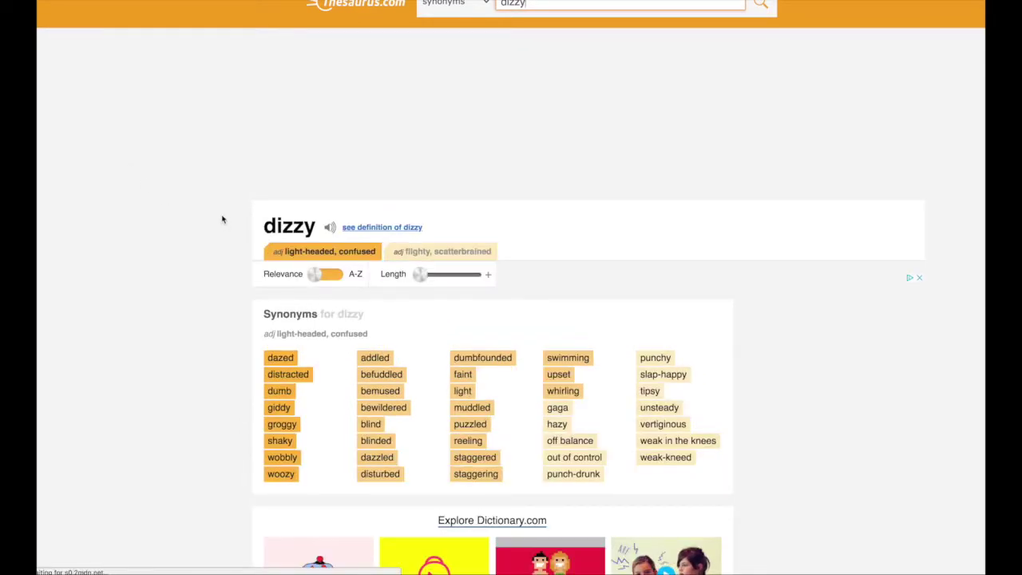
scroll(221, 218, down, 2)
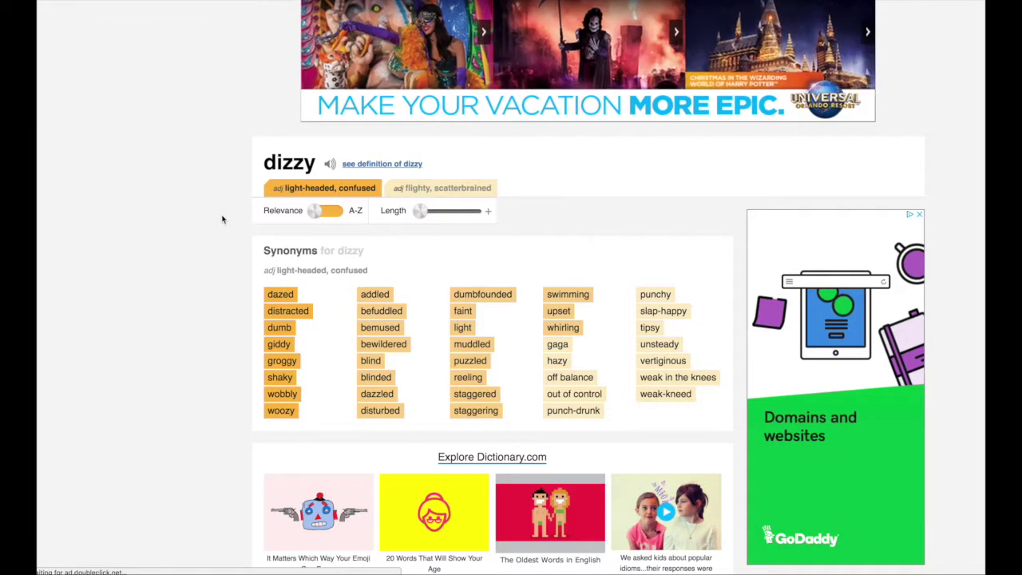
scroll(223, 219, down, 1)
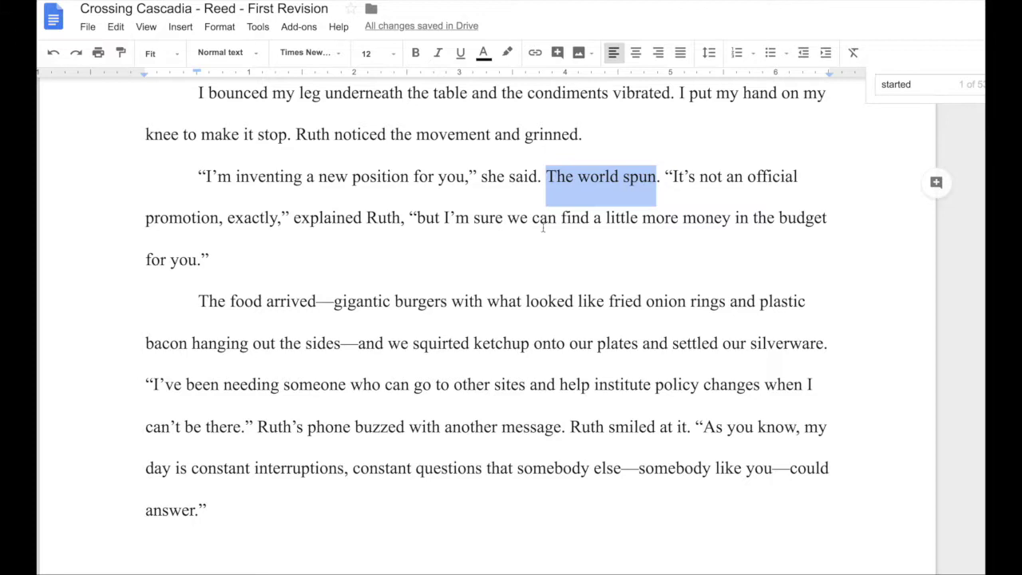
Step: Back in the Google Docs manuscript, replace "The world spun" with "The words struck as if from canon"
click(530, 178)
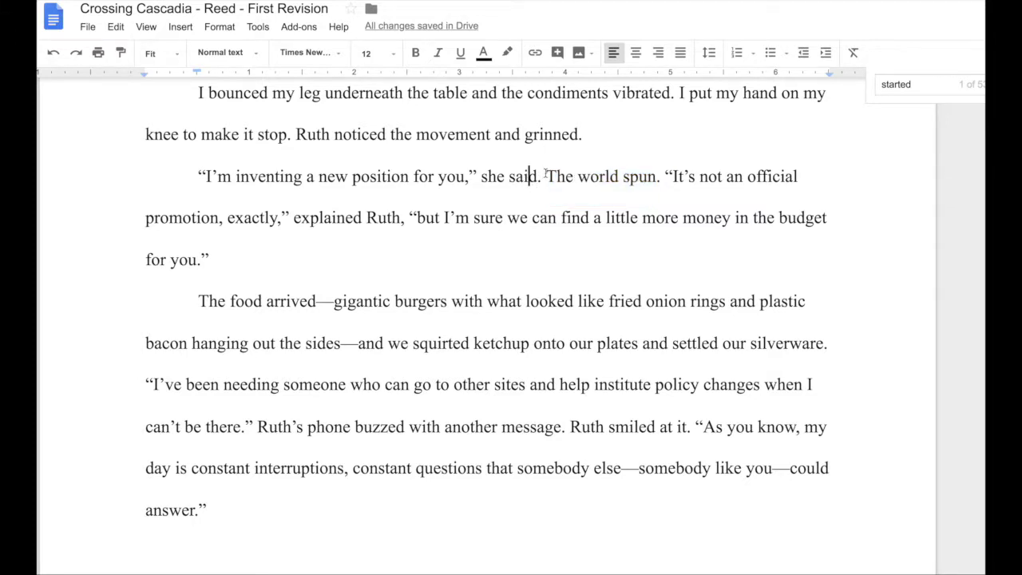
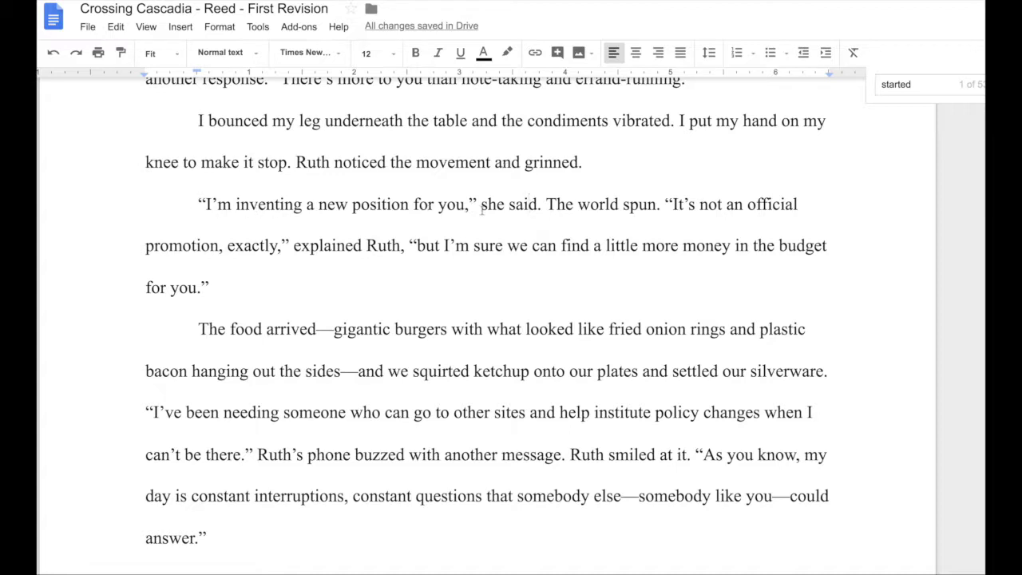
drag(546, 204, 659, 204)
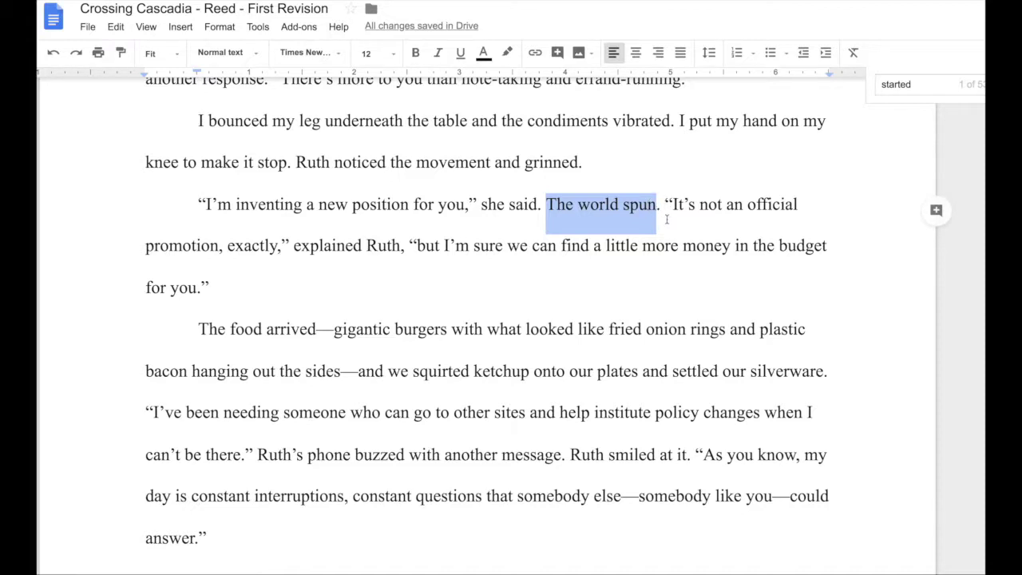
key(BackSpace)
text(The words s)
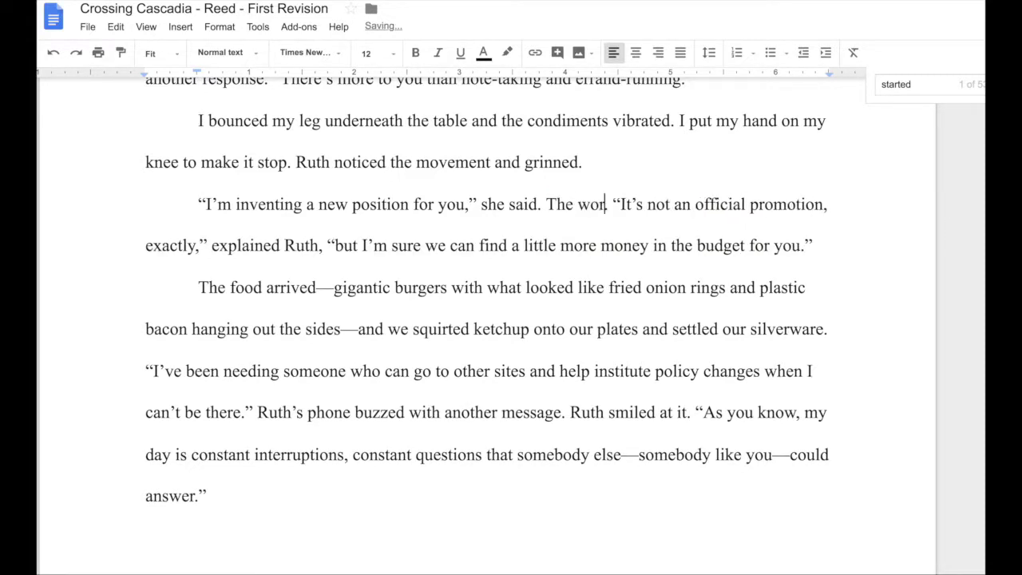
text(tru)
key(BackSpace)
key(BackSpace)
text(truch)
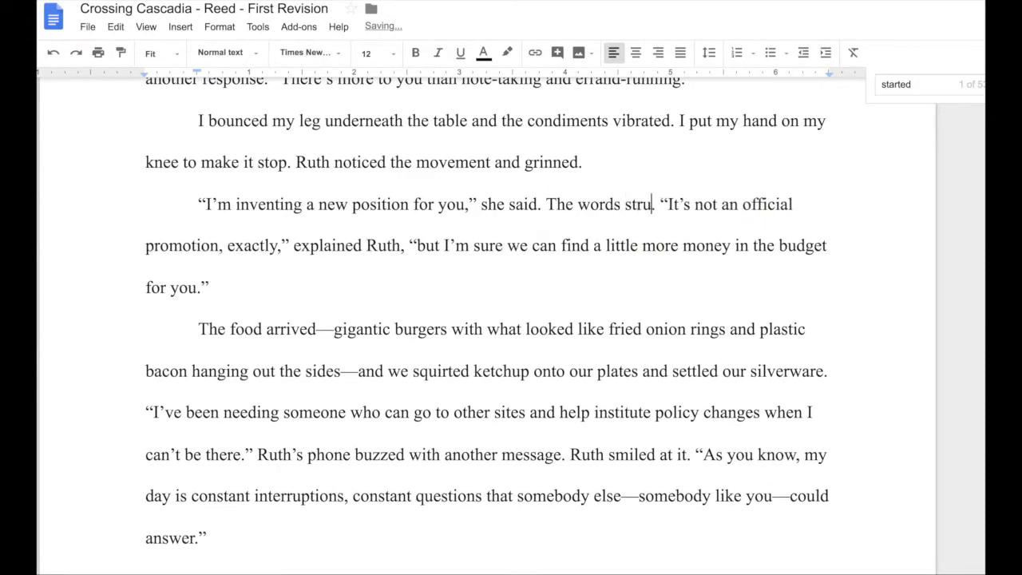
key(BackSpace)
text(k as if)
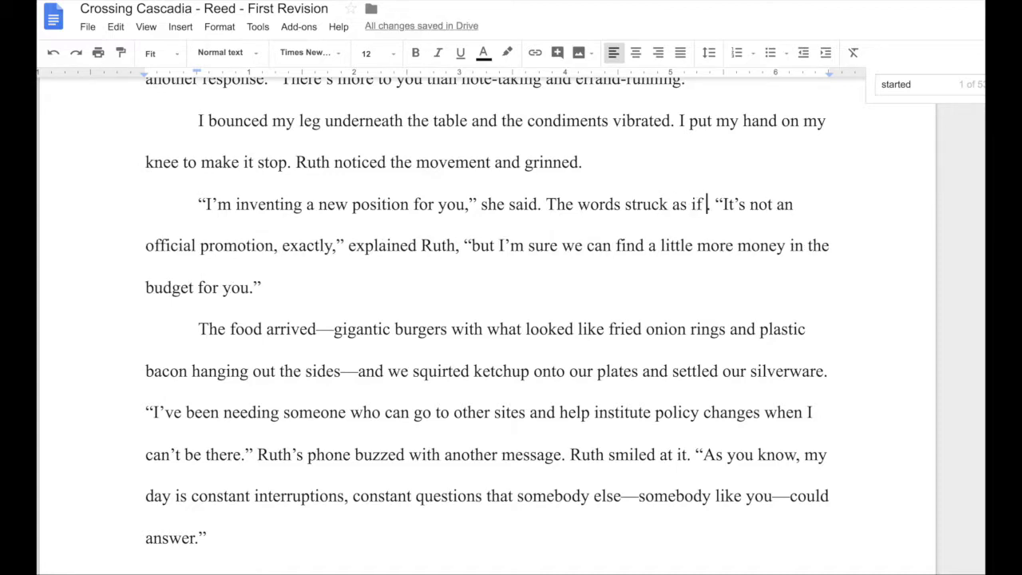
text( from a q)
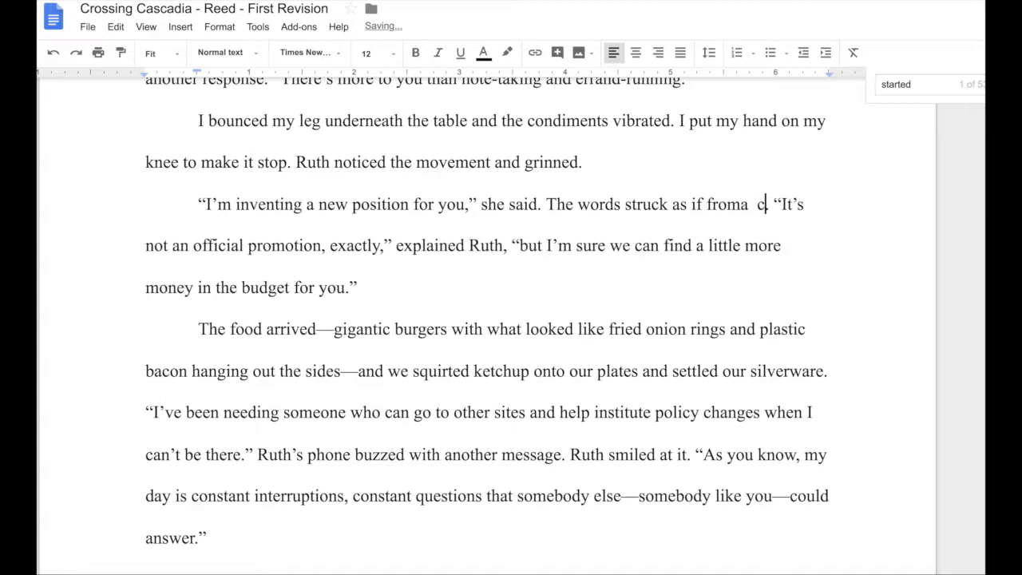
key(BackSpace)
key(BackSpace)
key(BackSpace)
key(BackSpace)
text(canon.)
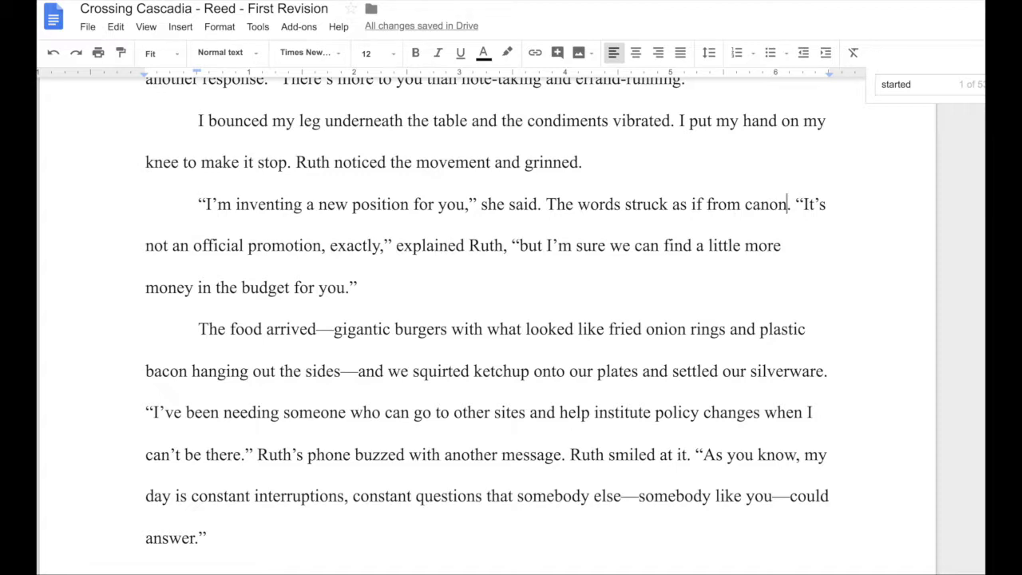
Step: Insert "me" after "struck" and "launched" before "from canon" in the new sentence
click(671, 205)
text(me)
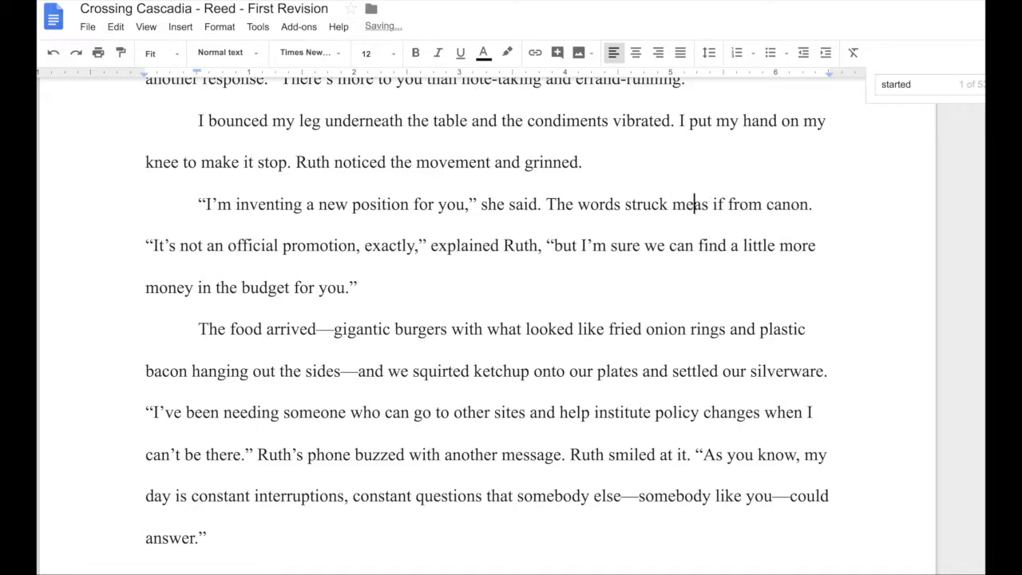
click(733, 200)
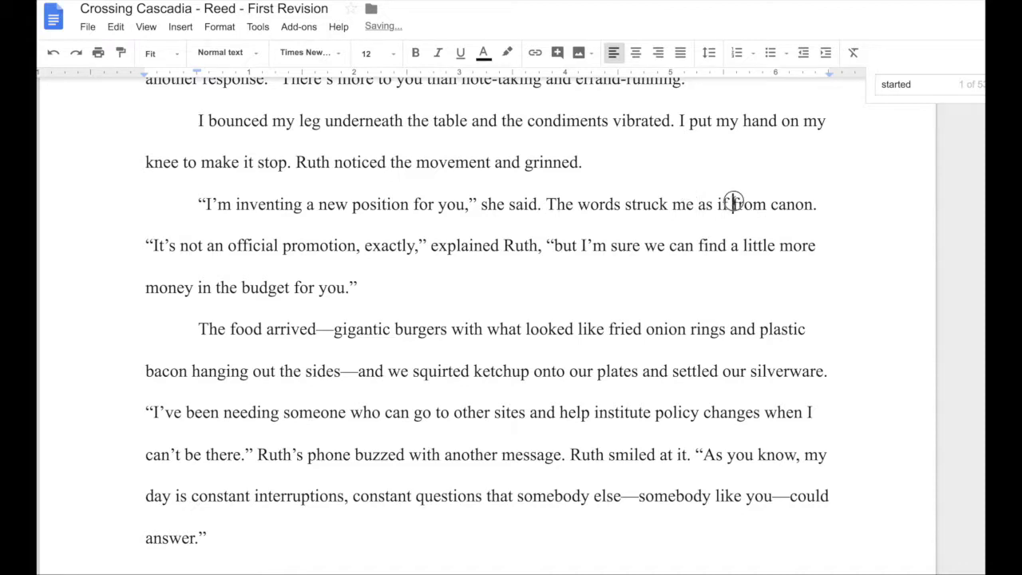
text(launched)
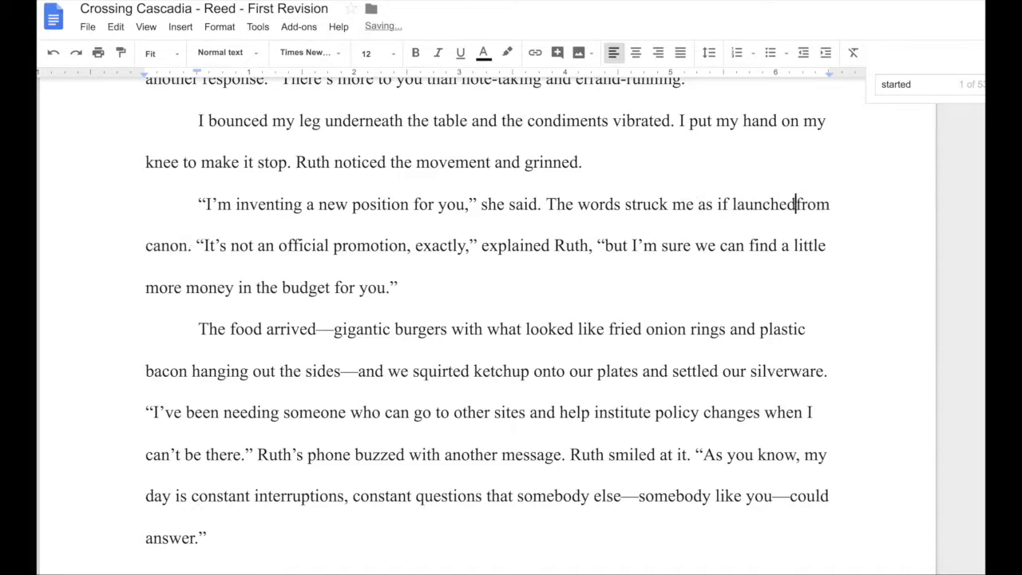
scroll(269, 210, down, 1)
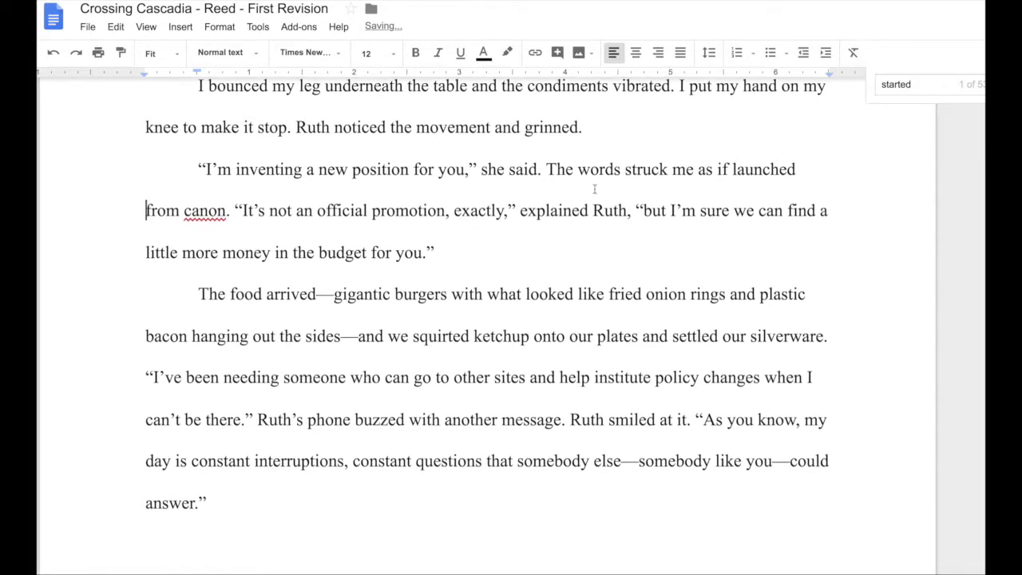
Step: Attach a comment beginning with "Lose the" to the sentence "The words struck me as if launched from canon"
click(269, 210)
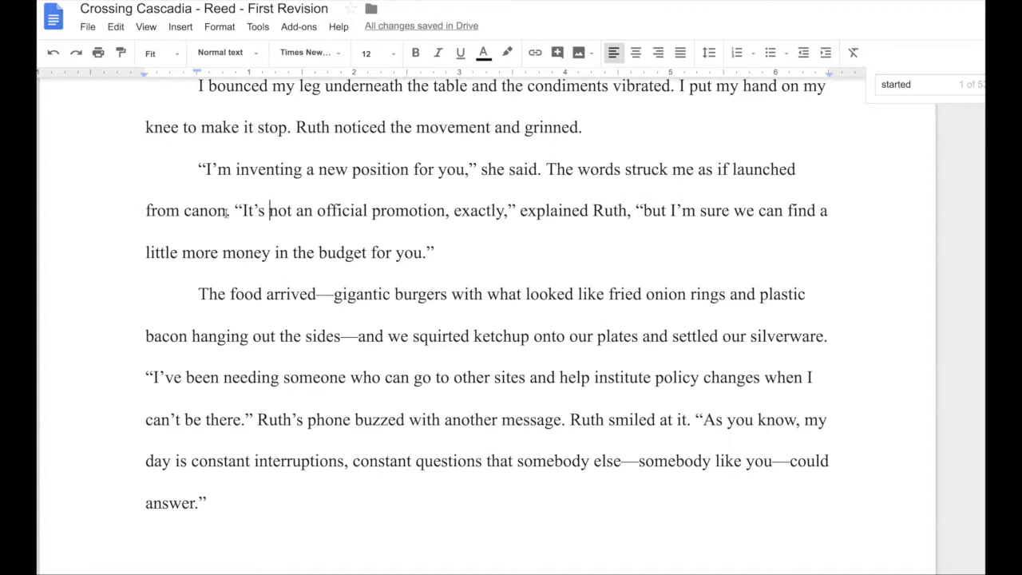
mouse_move(225, 211)
mouse_down()
mouse_move(335, 190)
mouse_move(612, 169)
mouse_move(227, 209)
mouse_up()
click(543, 170)
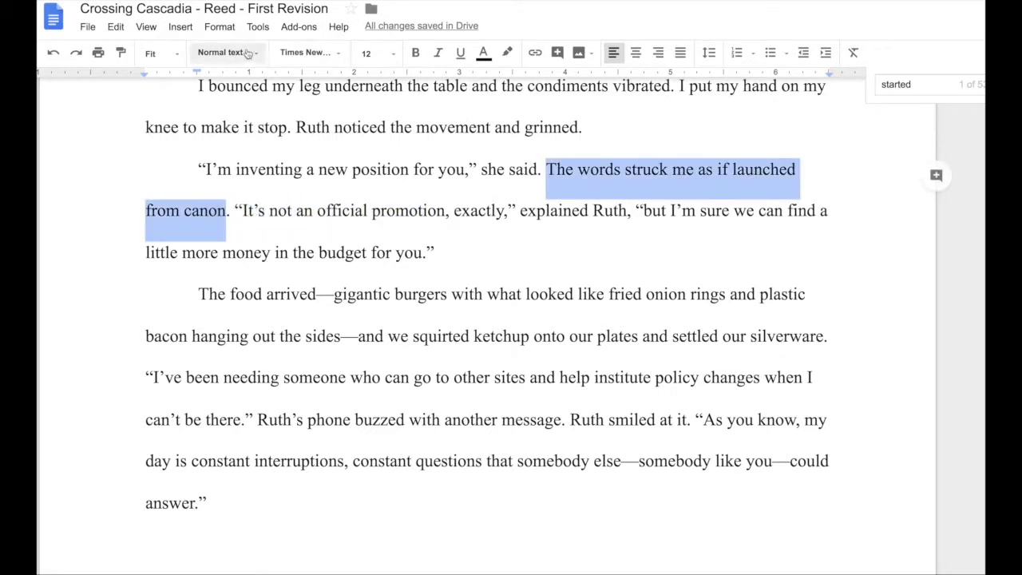
click(980, 36)
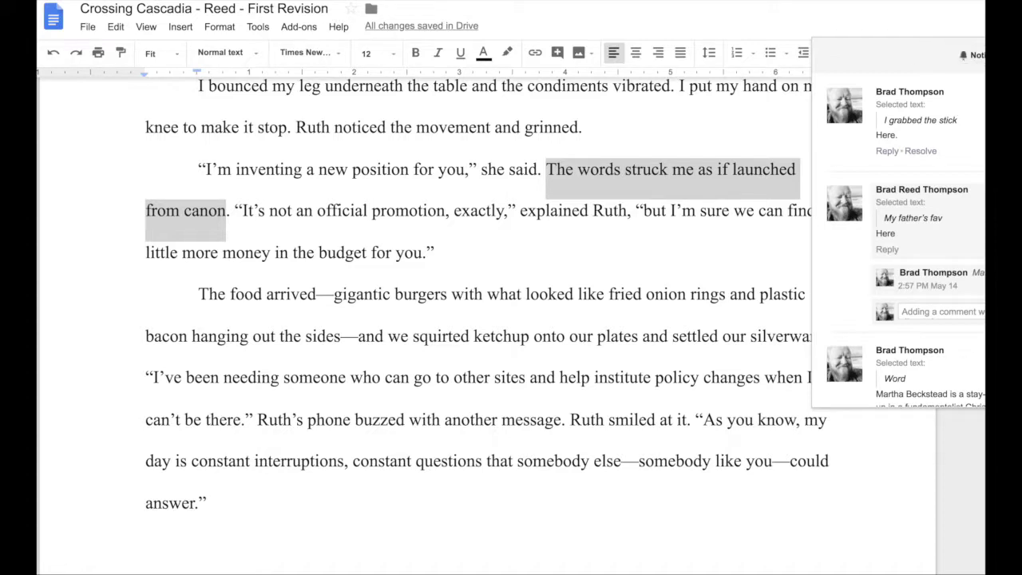
key(ctrl+alt+m)
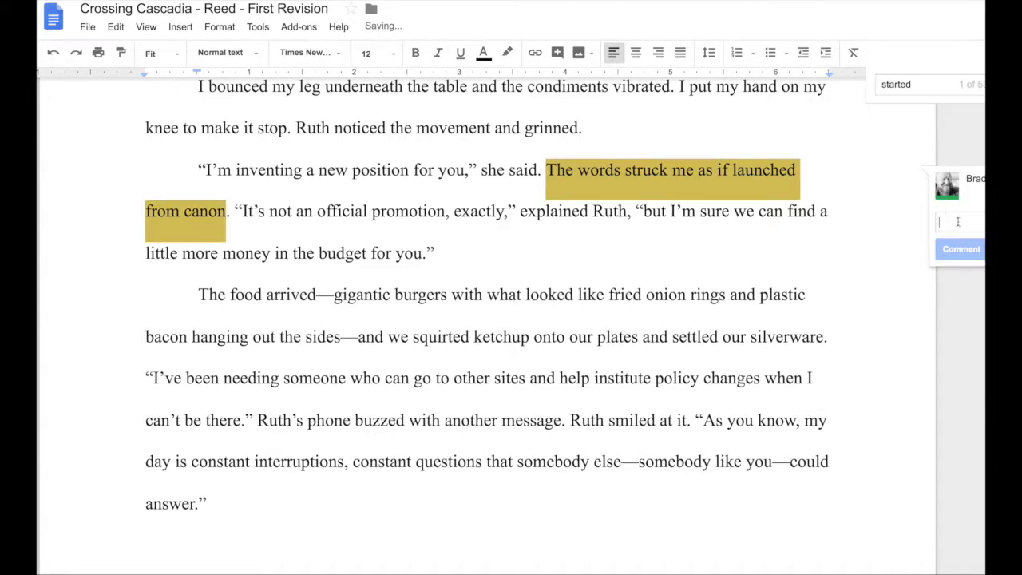
text(Lose the )
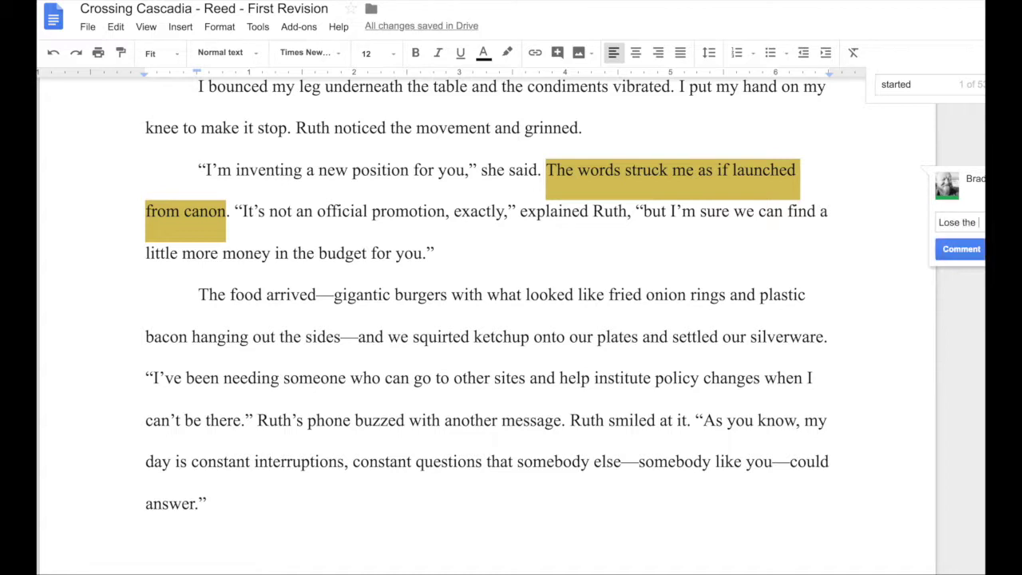
text(te)
click(961, 248)
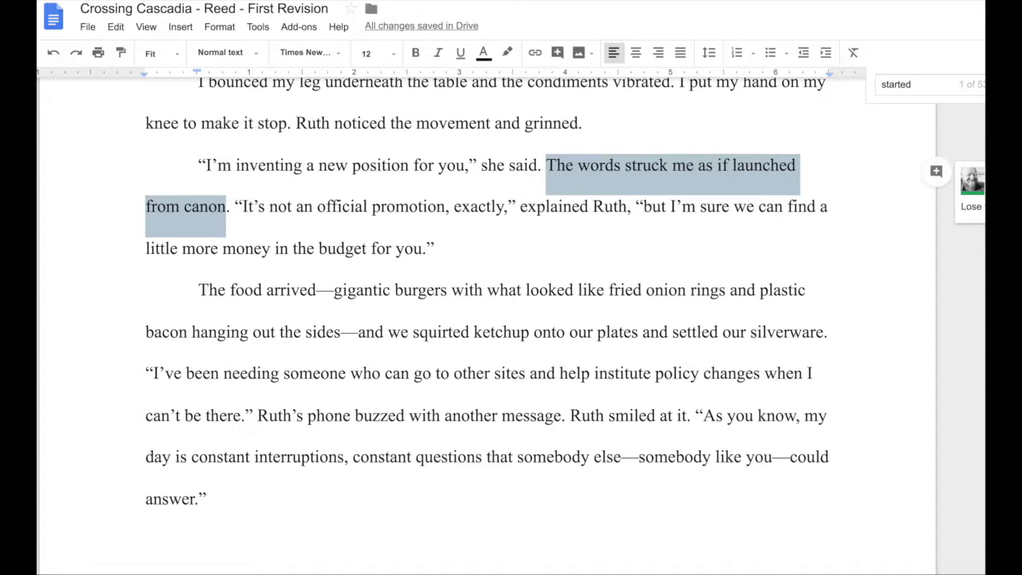
Step: Go to the next "started" match and replace "started to speak" with "spoke"
key(Return)
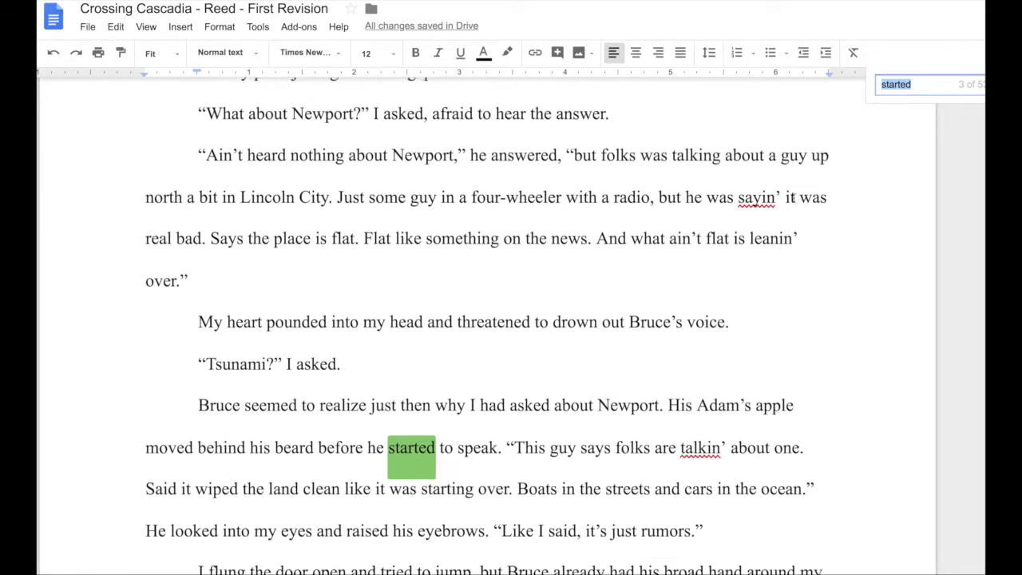
scroll(794, 197, down, 2)
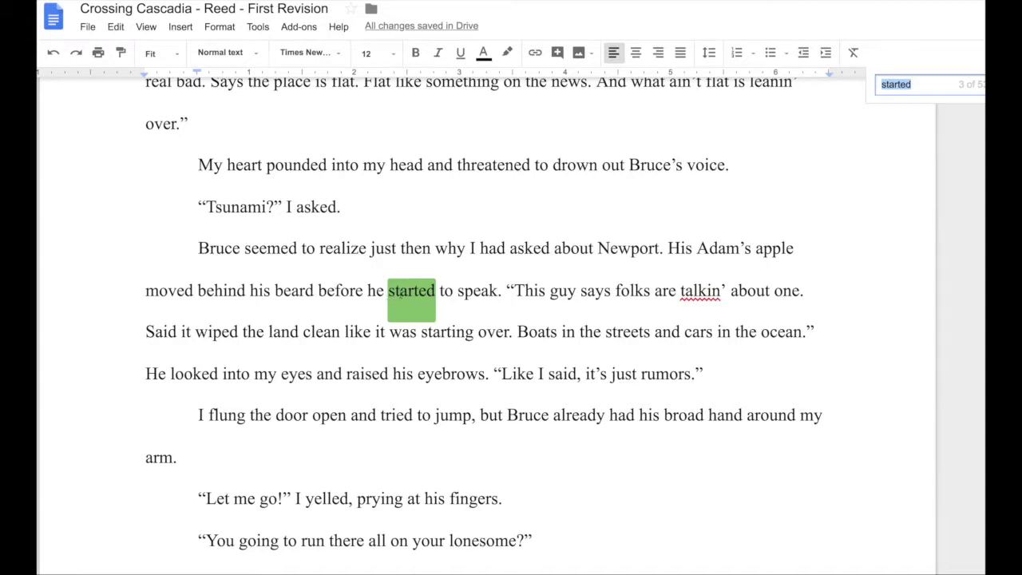
click(388, 290)
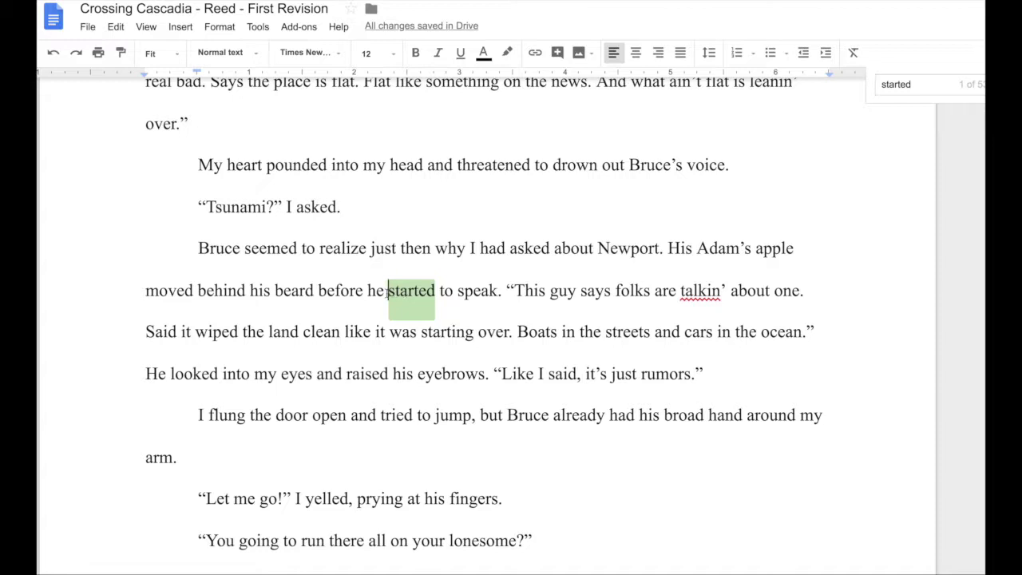
drag(388, 291, 496, 292)
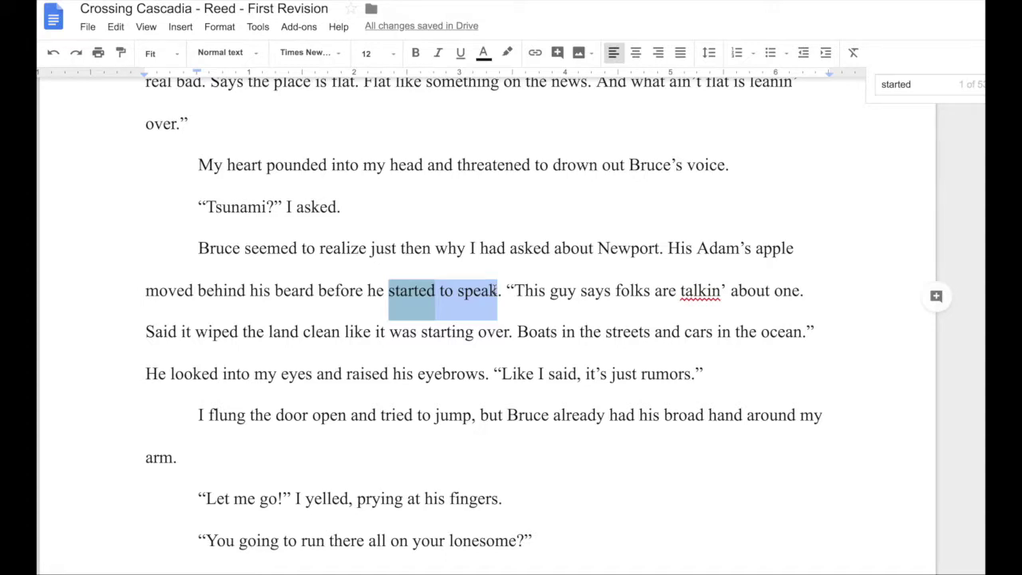
text(spoke)
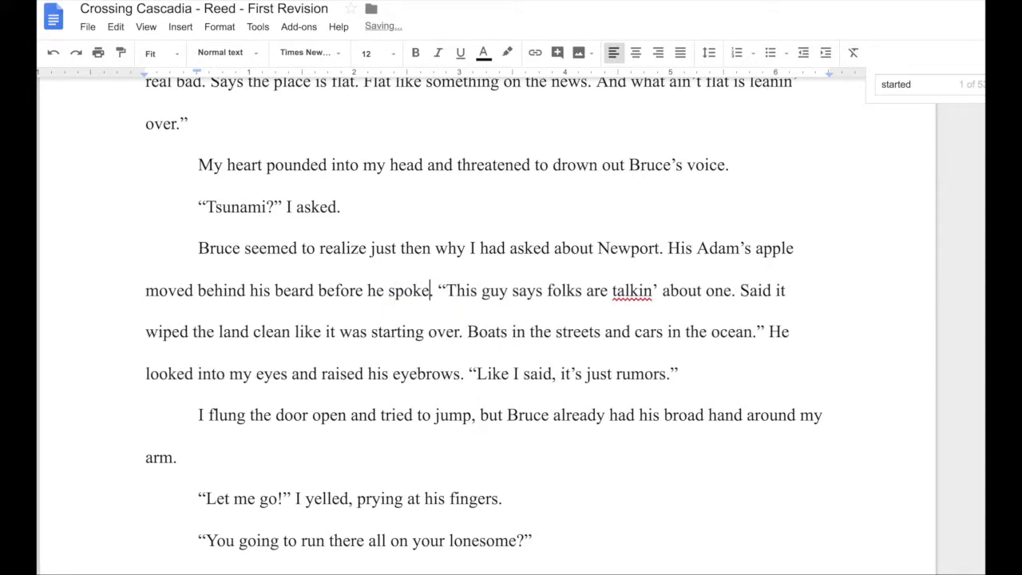
text(.)
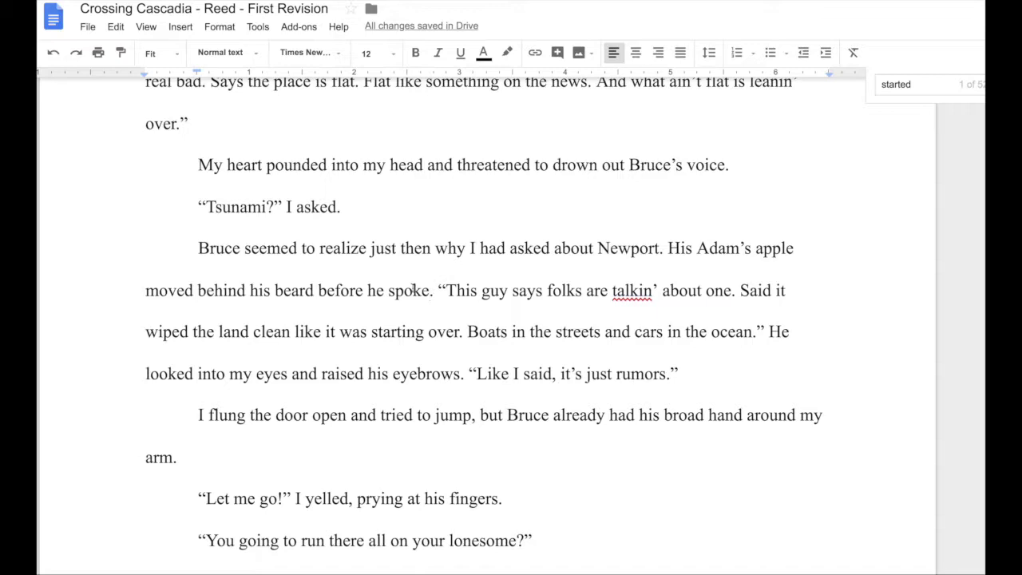
Step: Find the next "started" match and shorten its sentence opening from "The brief moments of shade" to "Shade"
click(959, 95)
key(Return)
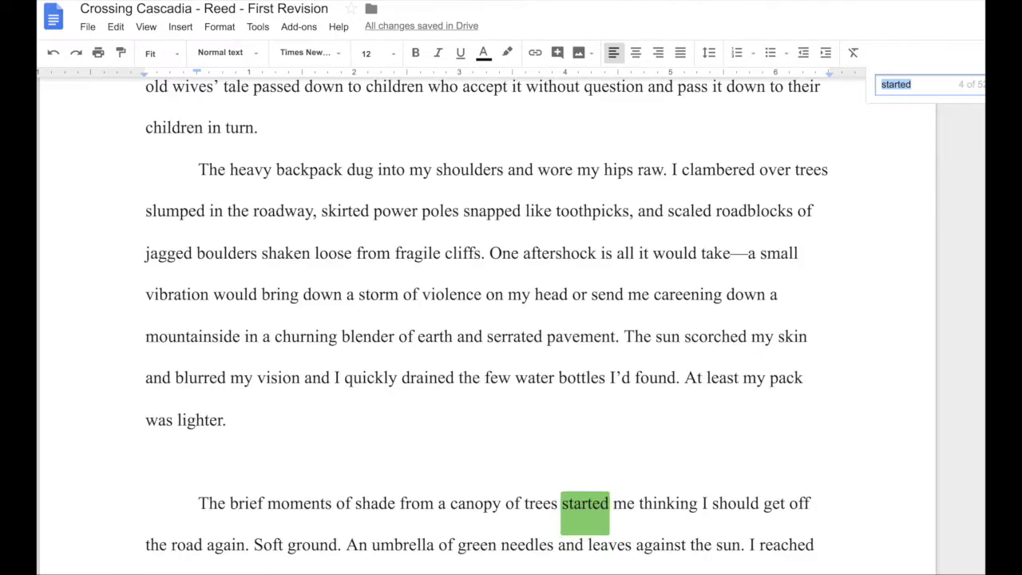
scroll(636, 160, down, 4)
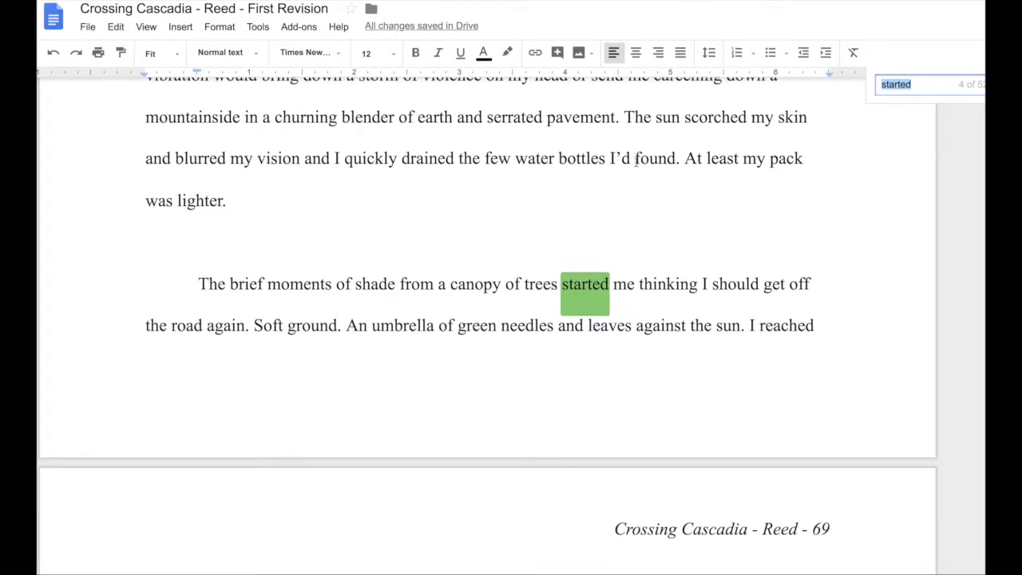
scroll(636, 160, down, 1)
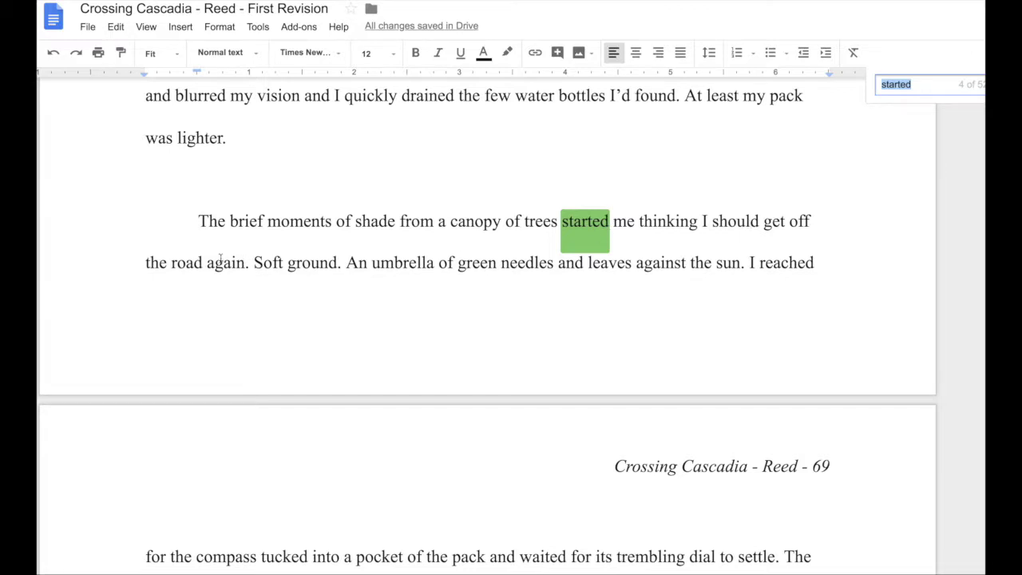
click(245, 264)
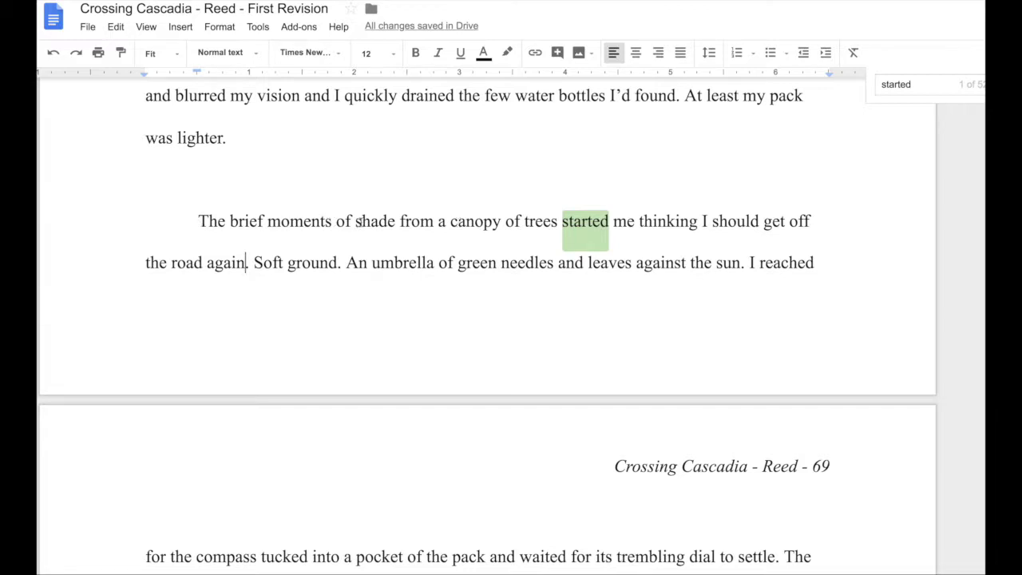
drag(358, 220, 198, 221)
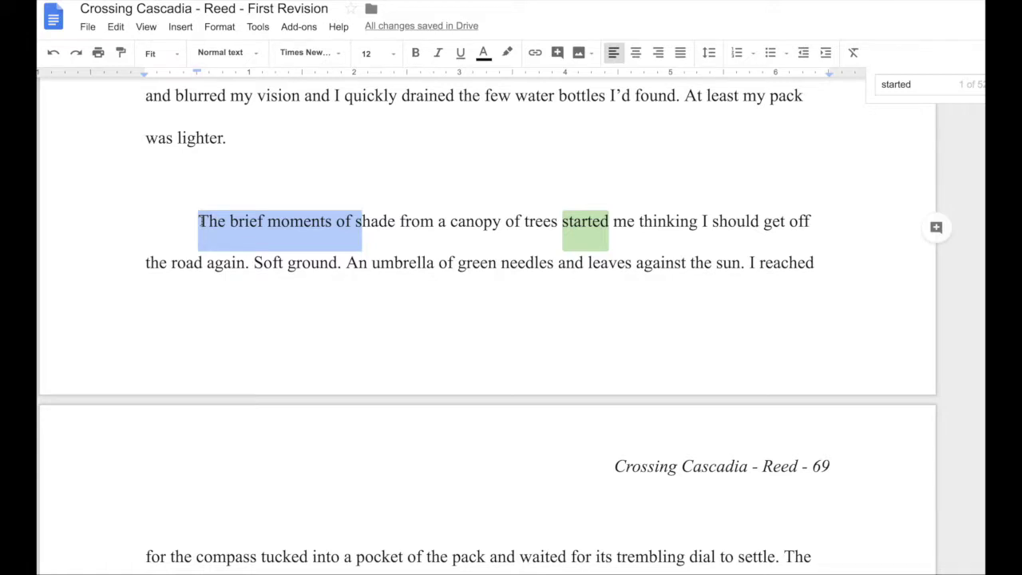
text(S)
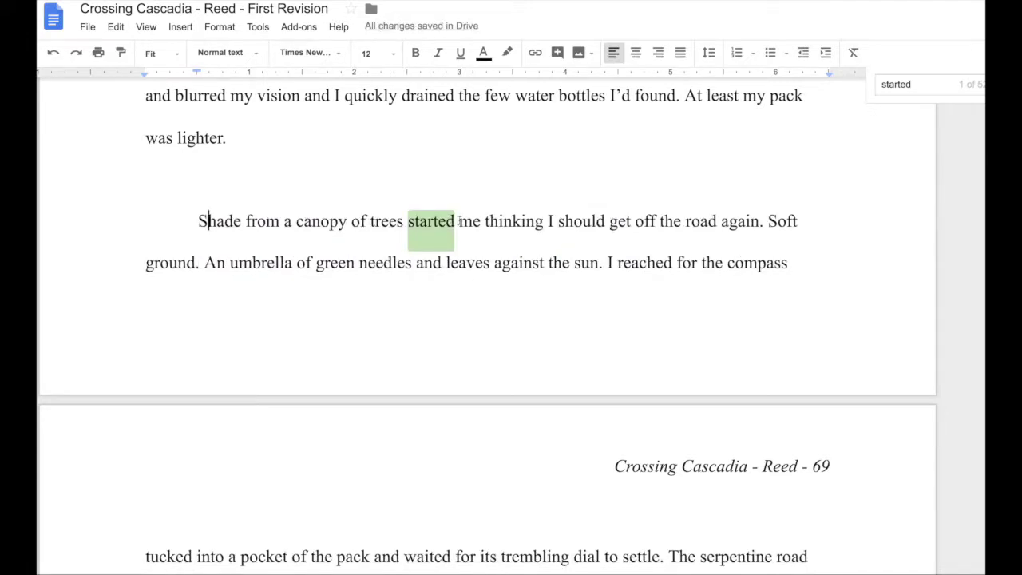
Step: Replace "started" with "got" in the sentence about shade from a canopy of trees
click(408, 221)
drag(408, 221, 456, 221)
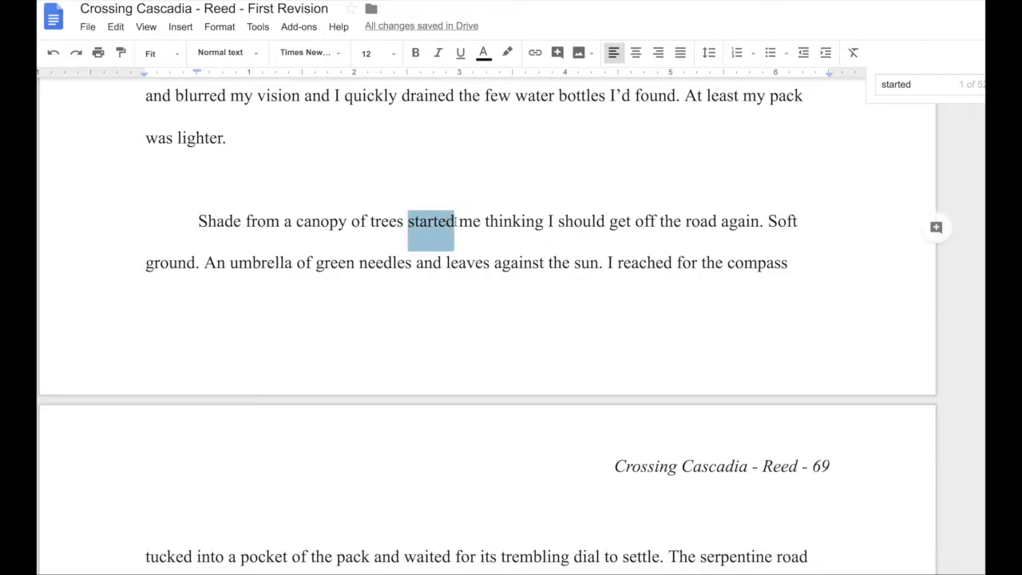
text(got)
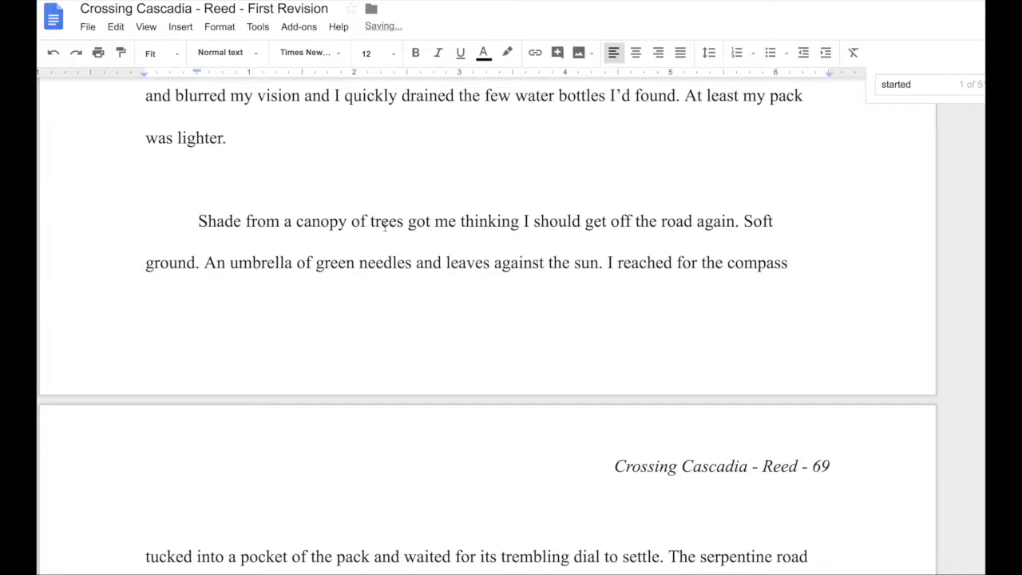
Step: Change the verb phrase between "canopy of trees" and "I should get off the road" to "made me realize"
drag(409, 221, 431, 224)
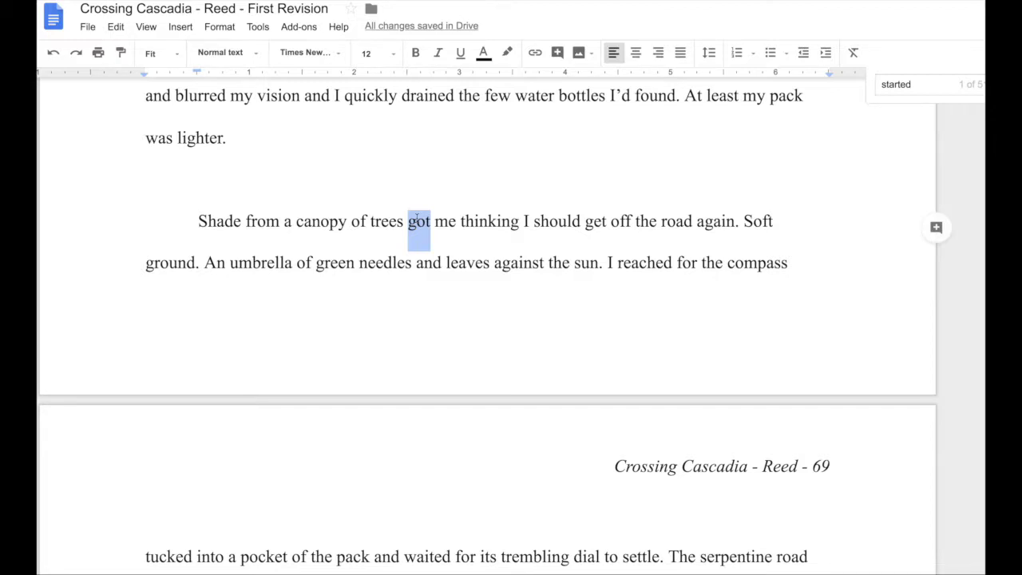
scroll(422, 209, up, 1)
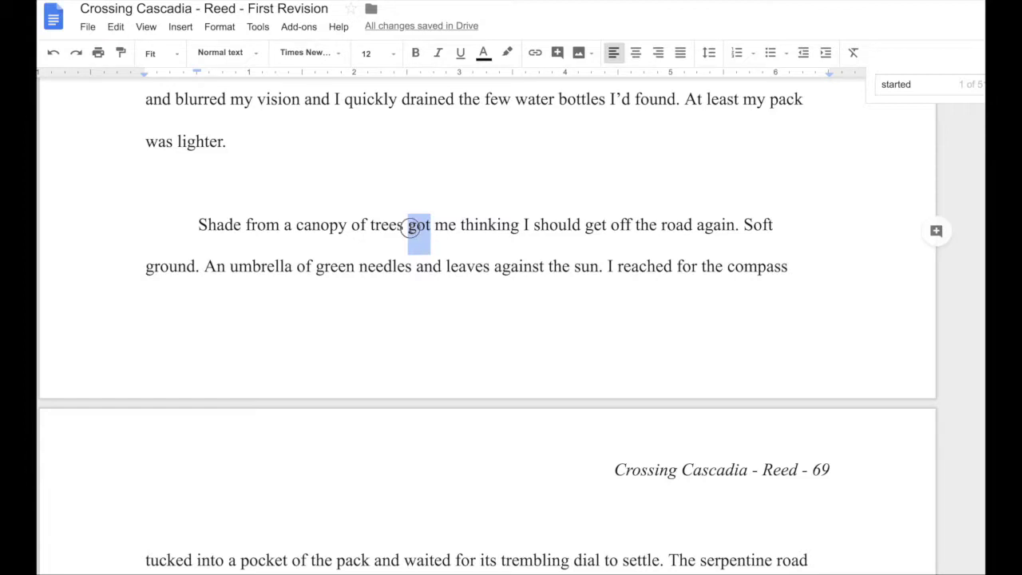
drag(409, 225, 520, 224)
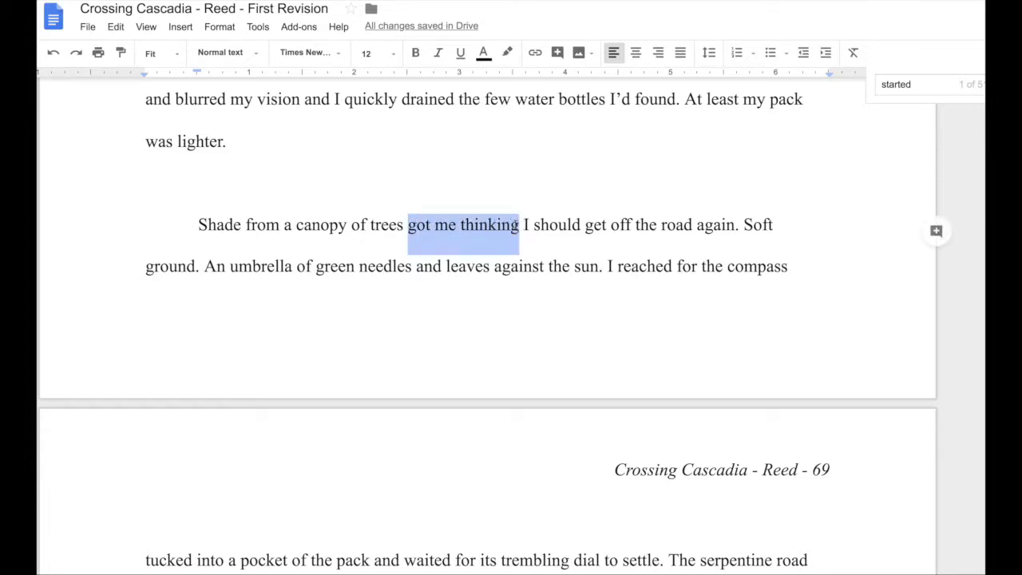
text(made me realize)
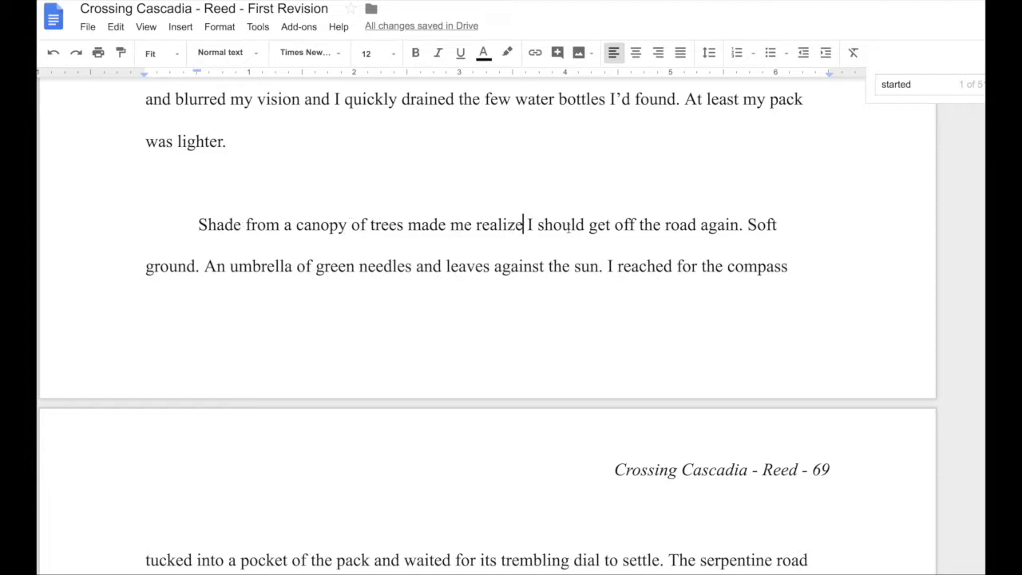
Step: Advance to the next occurrence of "started" in the manuscript
scroll(681, 226, down, 1)
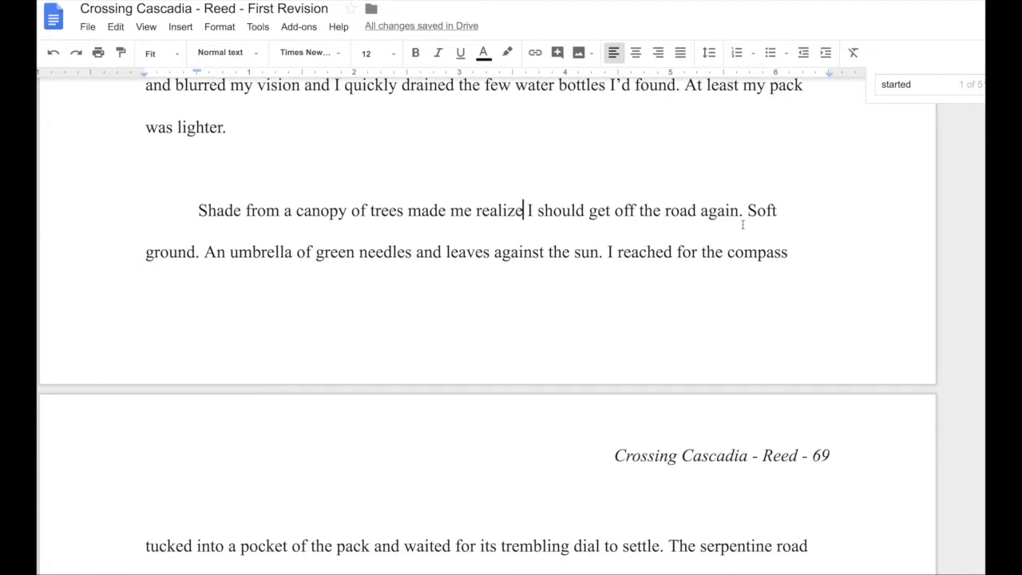
key(Return)
key(Return)
key(Return)
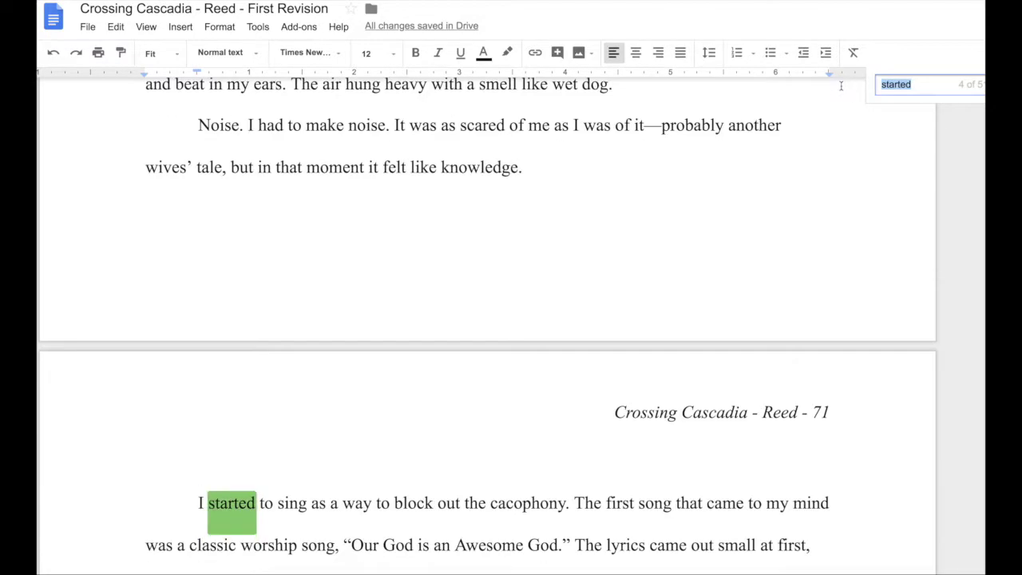
Step: Search the manuscript for "began" and review the heavy rain sentence on page 102
text(began)
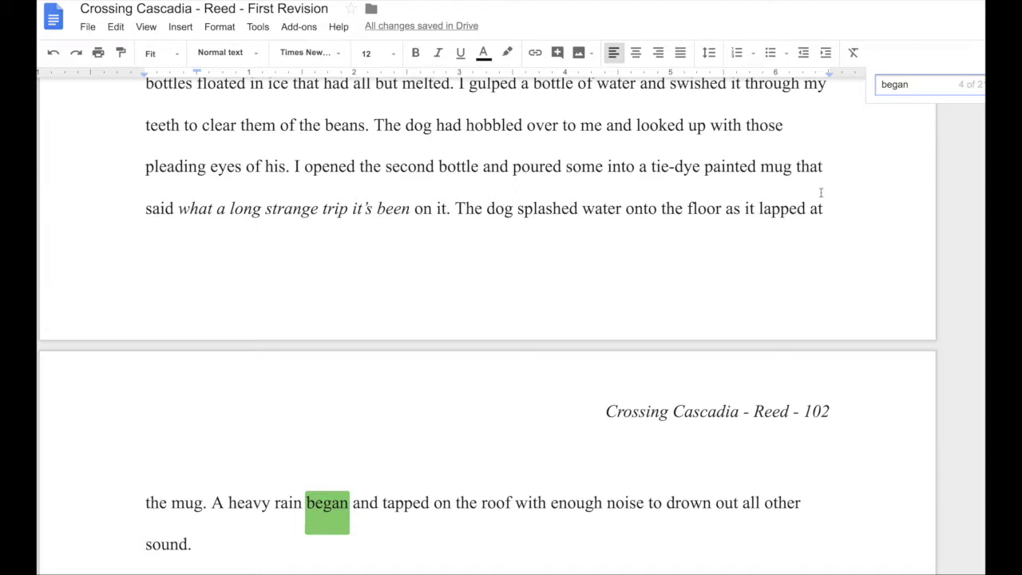
scroll(822, 189, down, 3)
scroll(821, 192, up, 2)
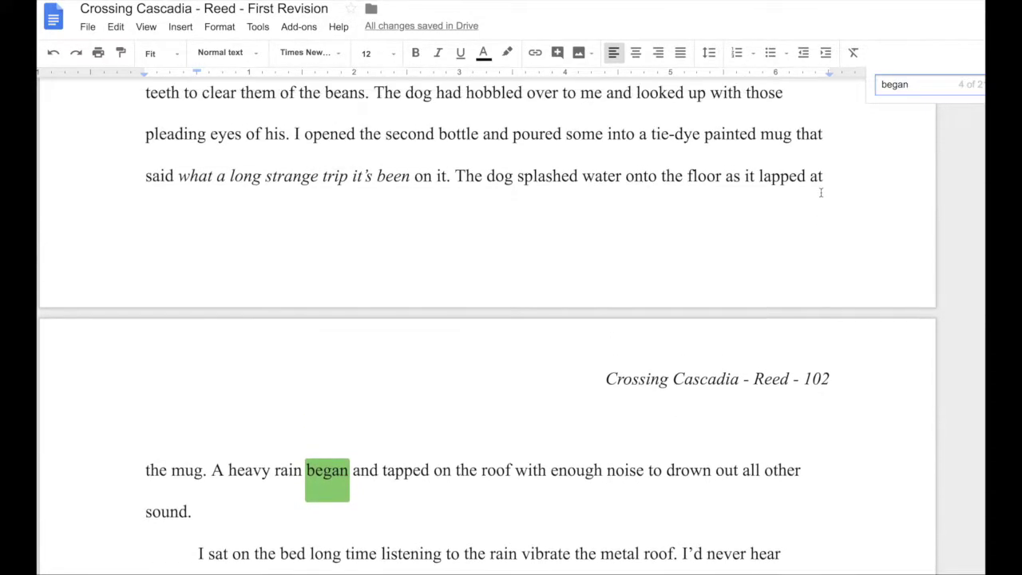
scroll(821, 192, down, 4)
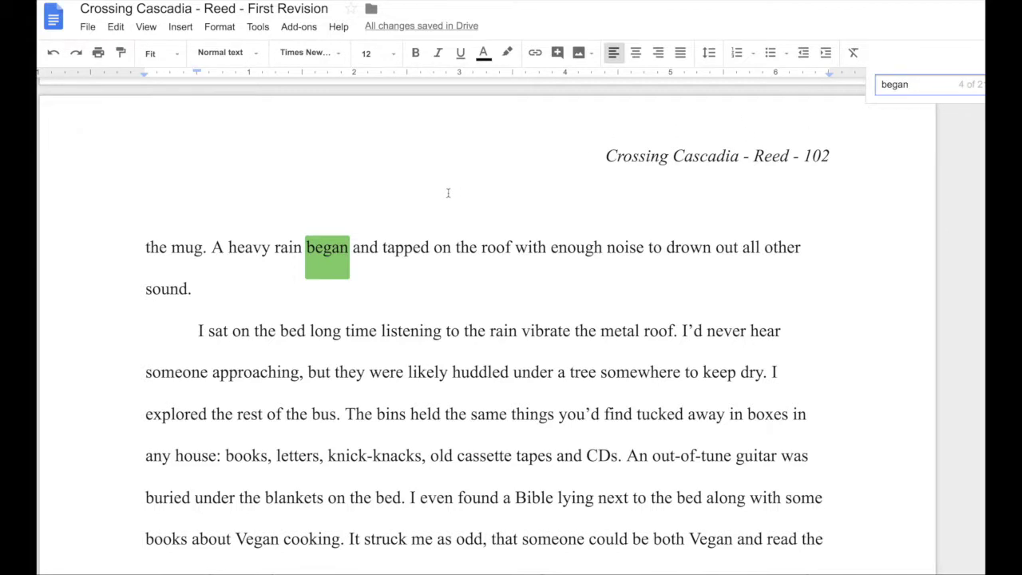
scroll(451, 191, down, 1)
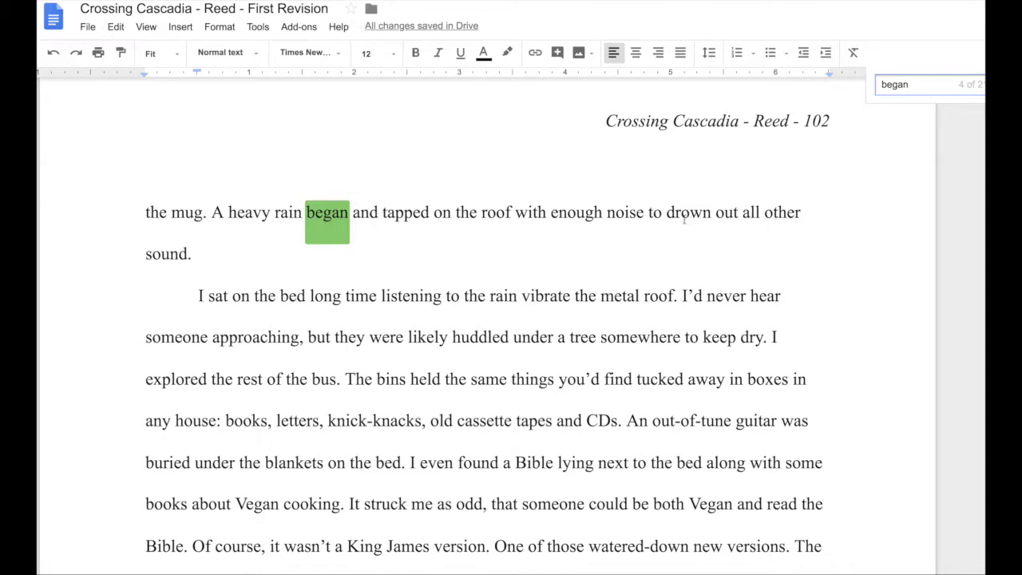
scroll(345, 209, up, 2)
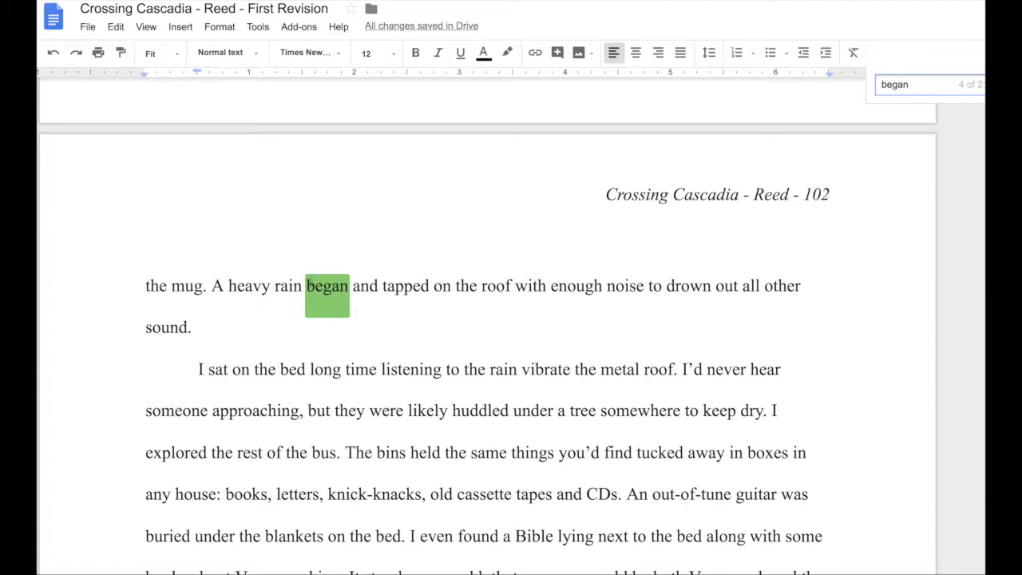
Step: Replace the opening "A" of the heavy rain sentence on page 102 with "The sky opened and a"
click(300, 287)
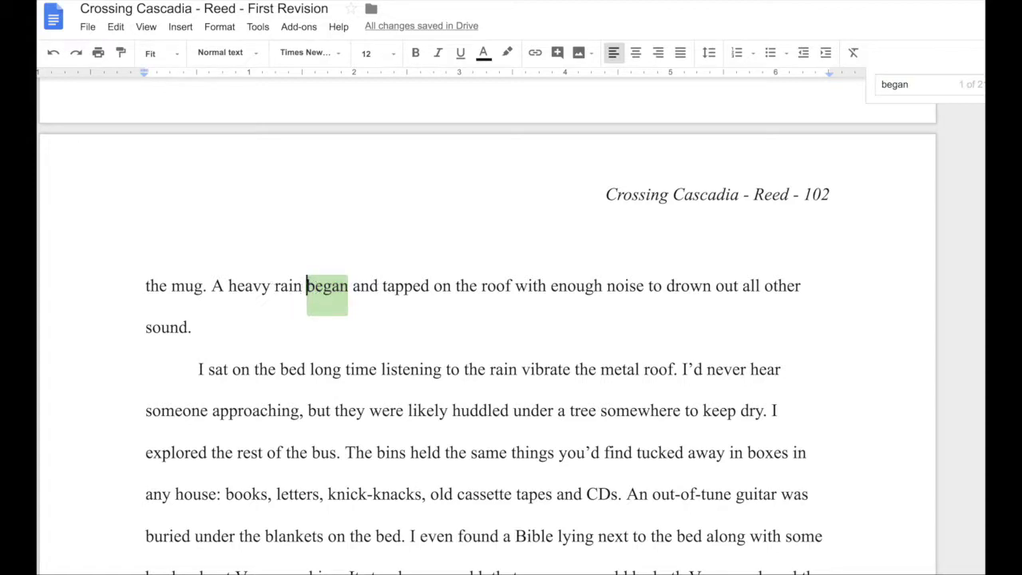
drag(306, 285, 378, 286)
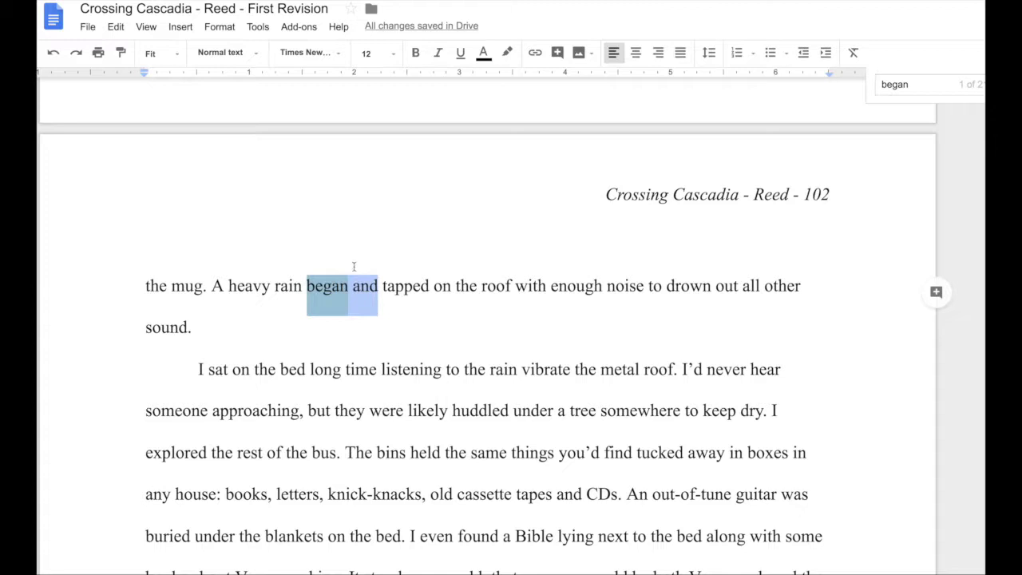
click(230, 286)
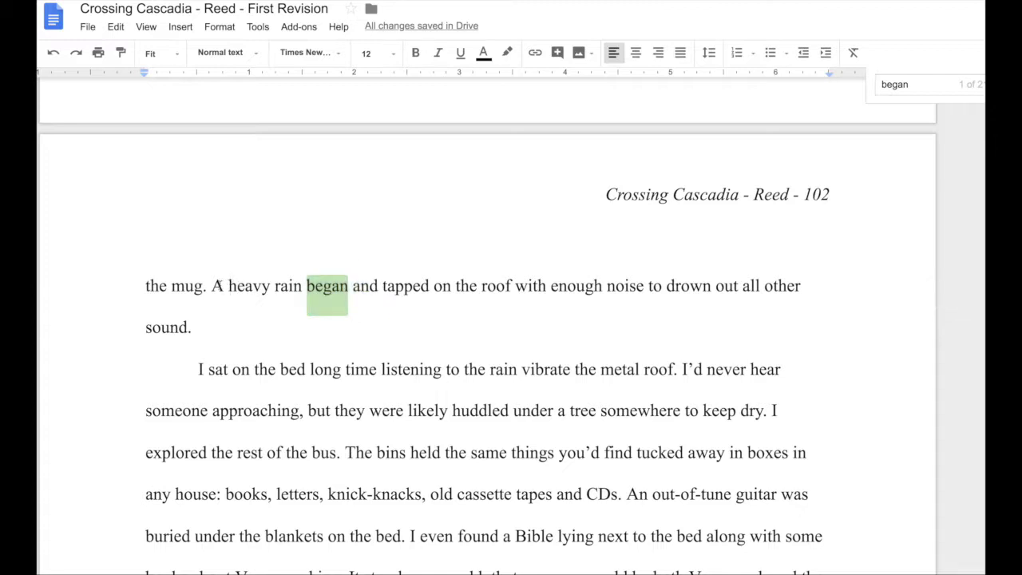
double_click(220, 285)
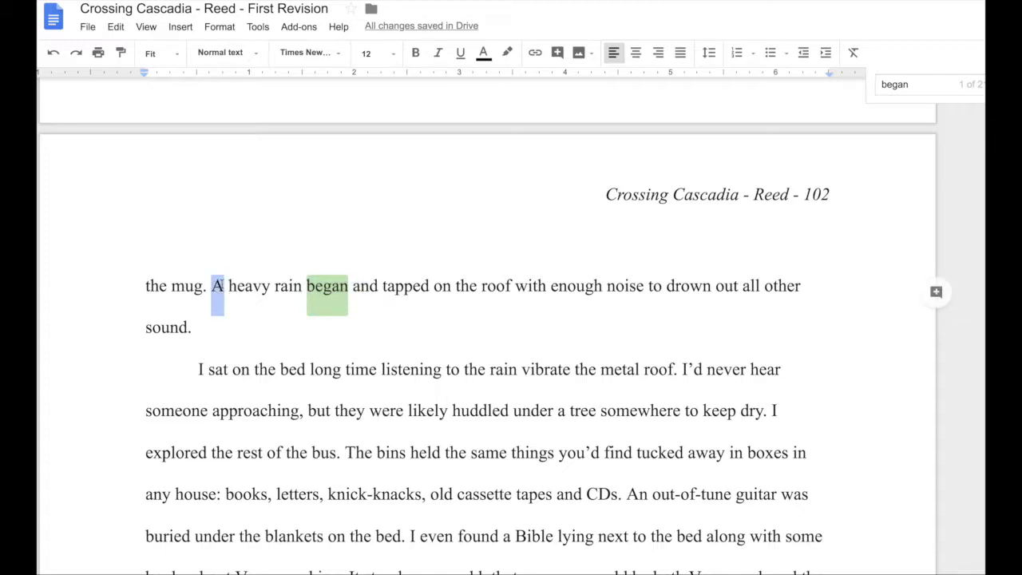
text(The kyu)
key(BackSpace)
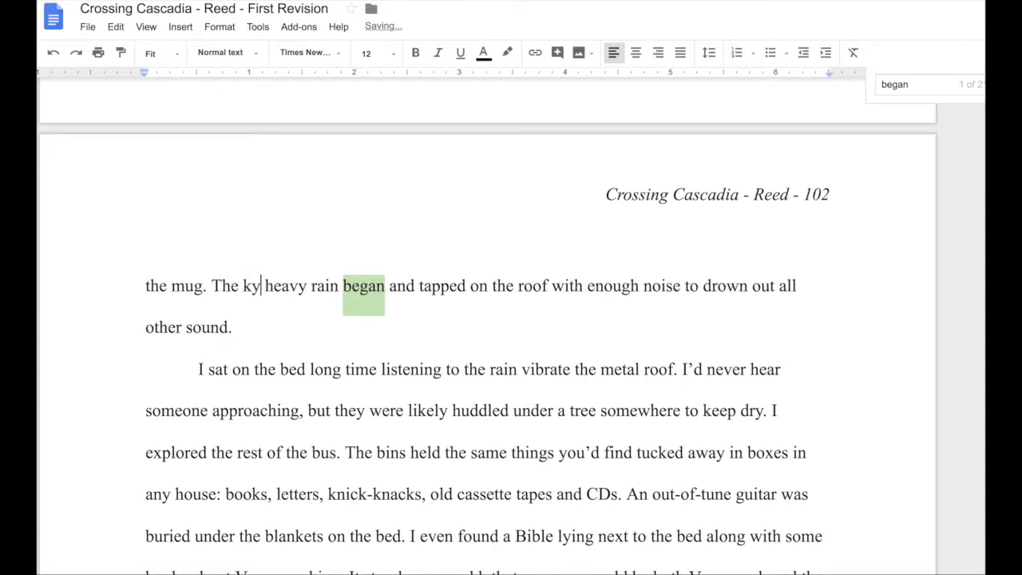
key(BackSpace)
key(BackSpace)
text(sky)
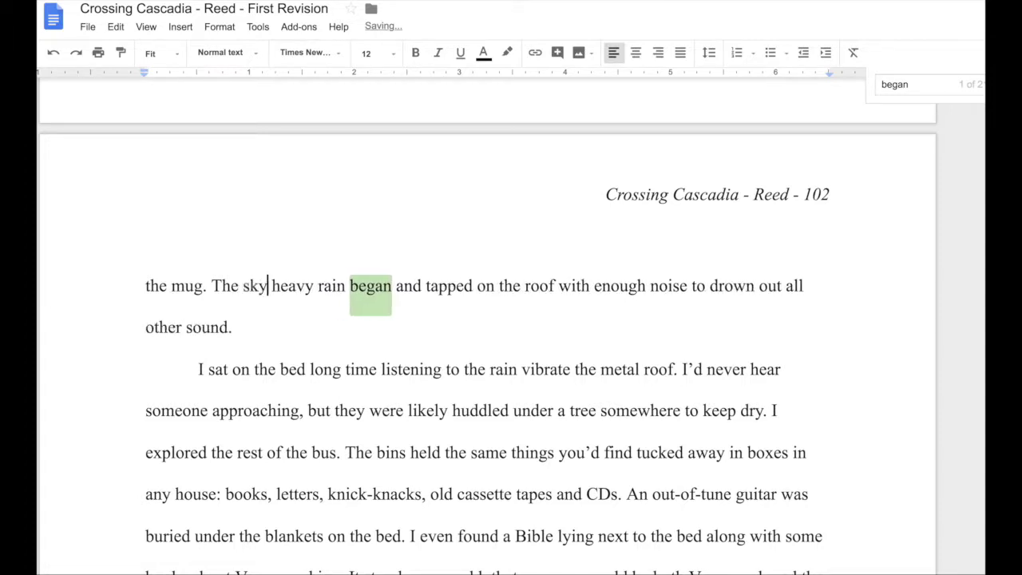
text( opened )
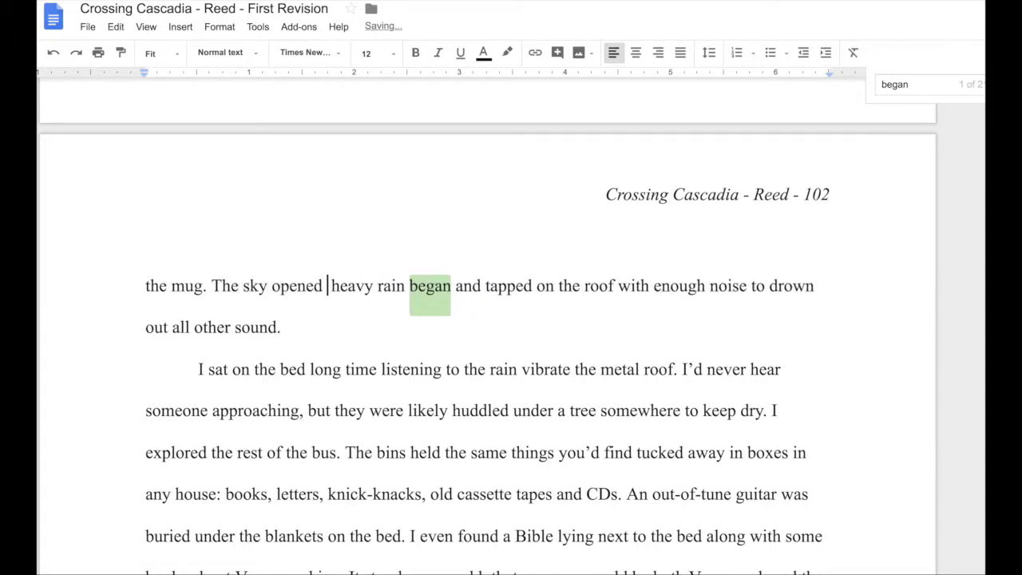
text(and a)
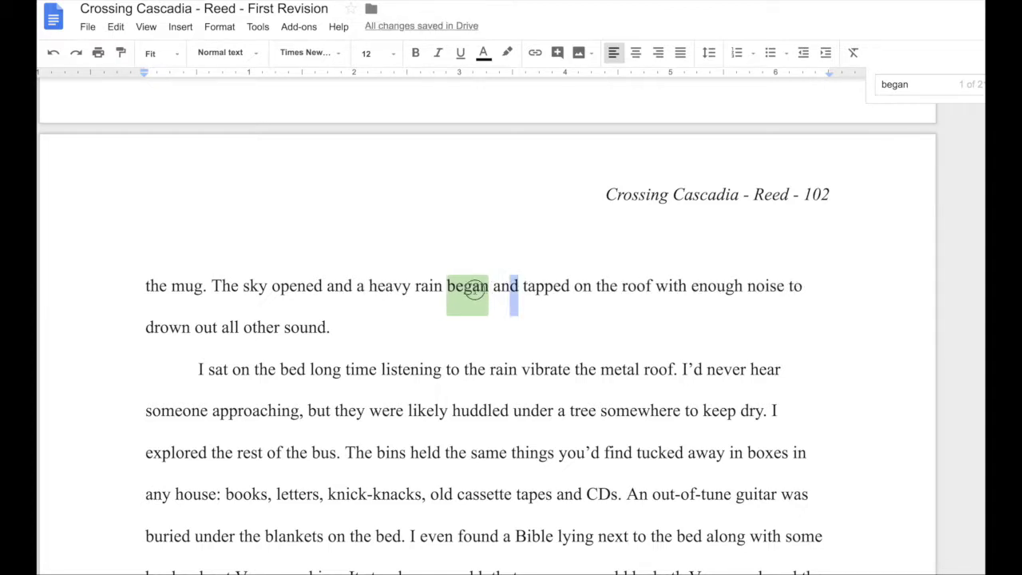
Step: Delete "began and" before "tapped on the roof" in the heavy rain sentence, and highlight "The sky opened" for review
drag(517, 289, 449, 294)
key(BackSpace)
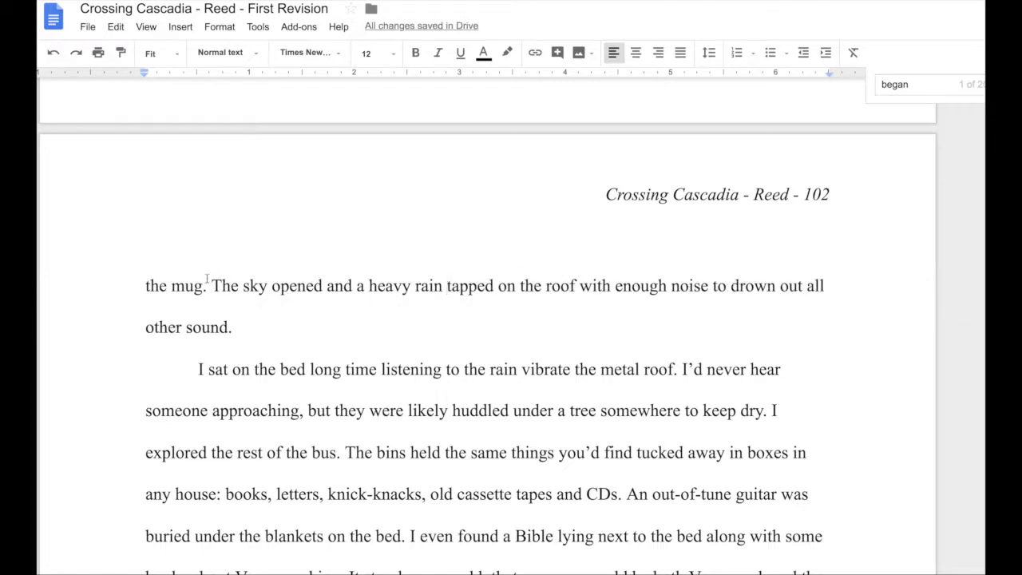
drag(211, 285, 322, 286)
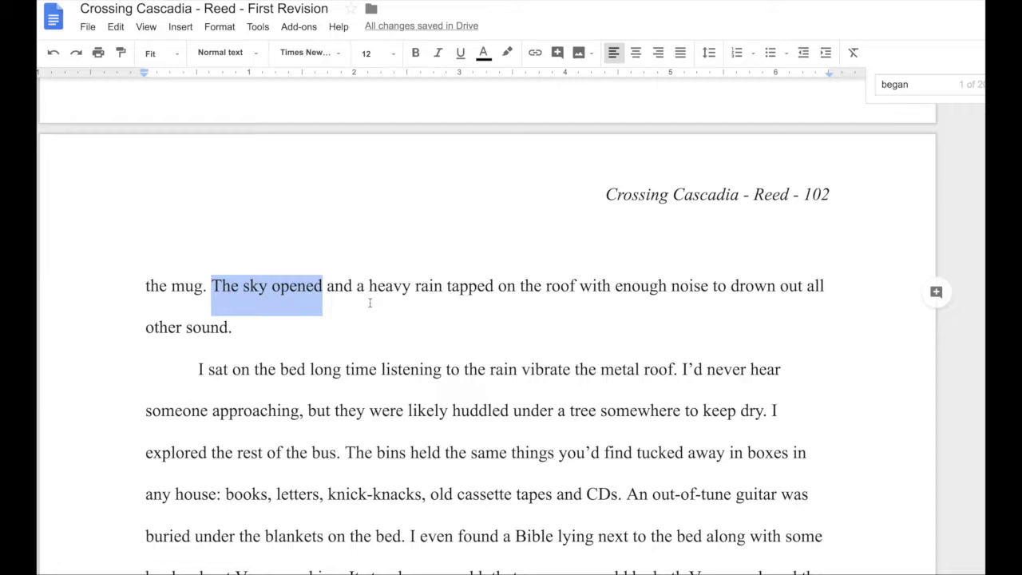
Step: Find the next "began" and change "began to shift" to "shifted" in the sentence about the ground on page 160
scroll(369, 303, down, 1)
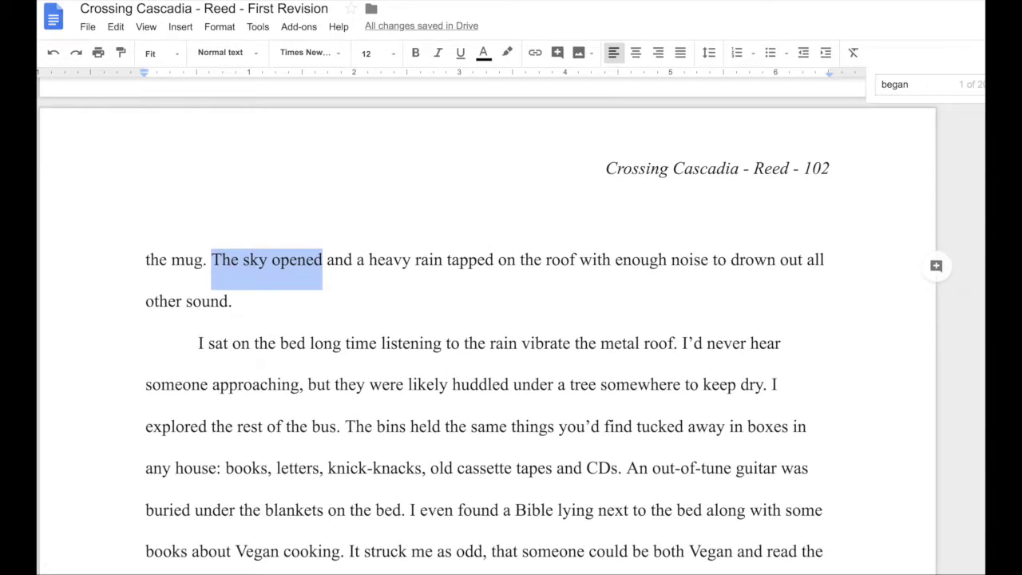
key(ctrl+f)
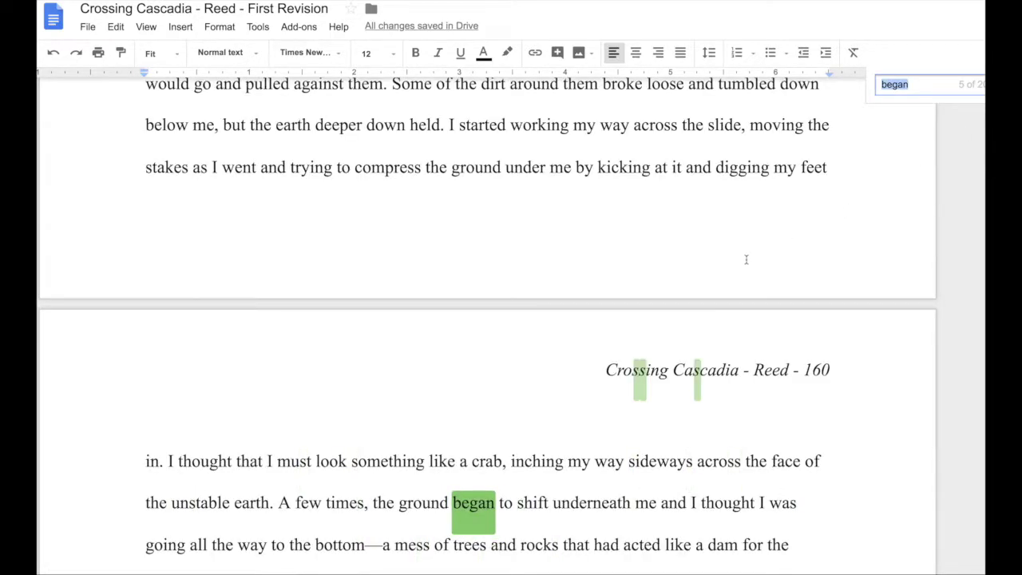
scroll(633, 303, down, 5)
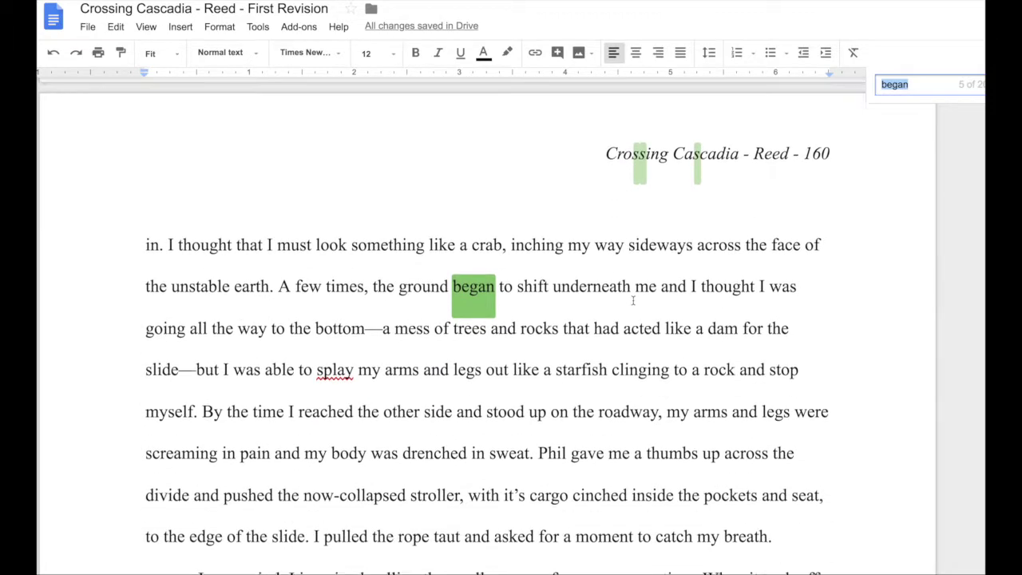
scroll(633, 300, down, 1)
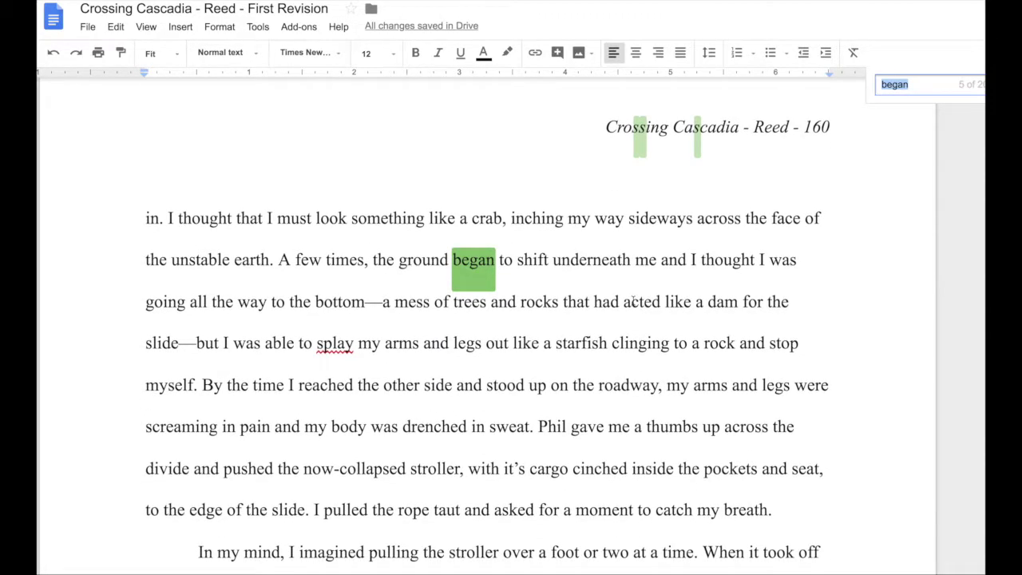
scroll(634, 301, down, 1)
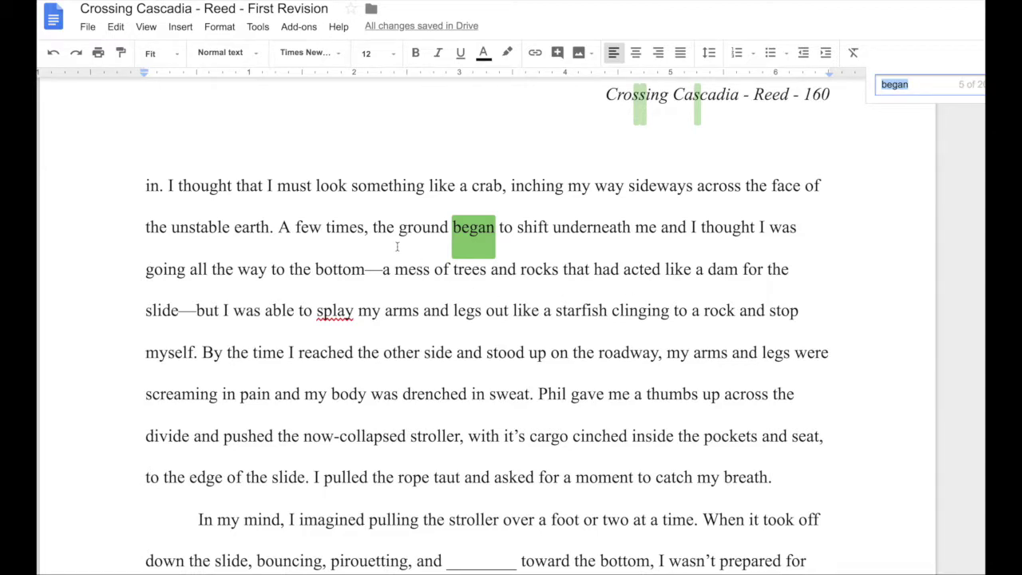
scroll(397, 246, down, 1)
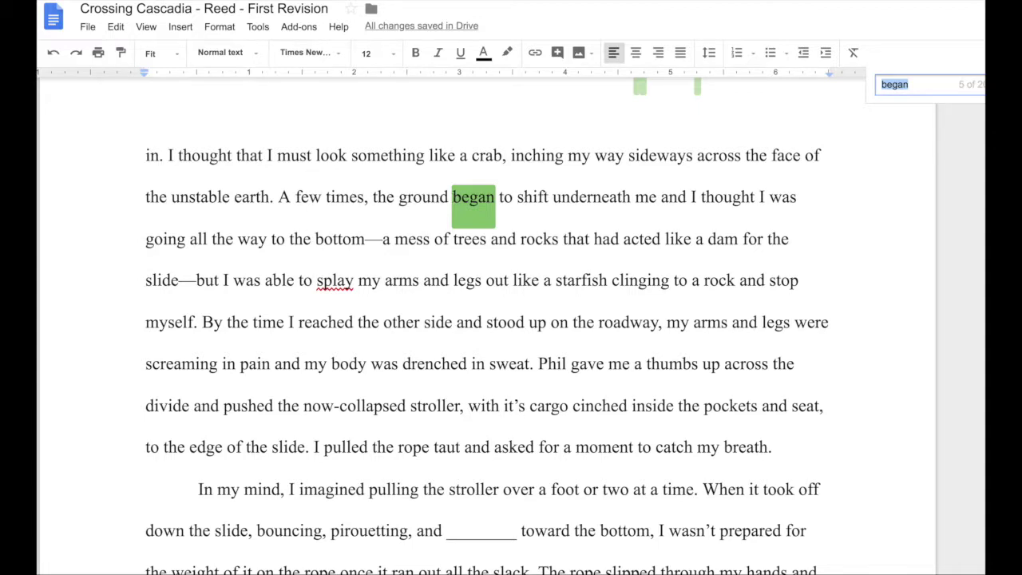
click(516, 201)
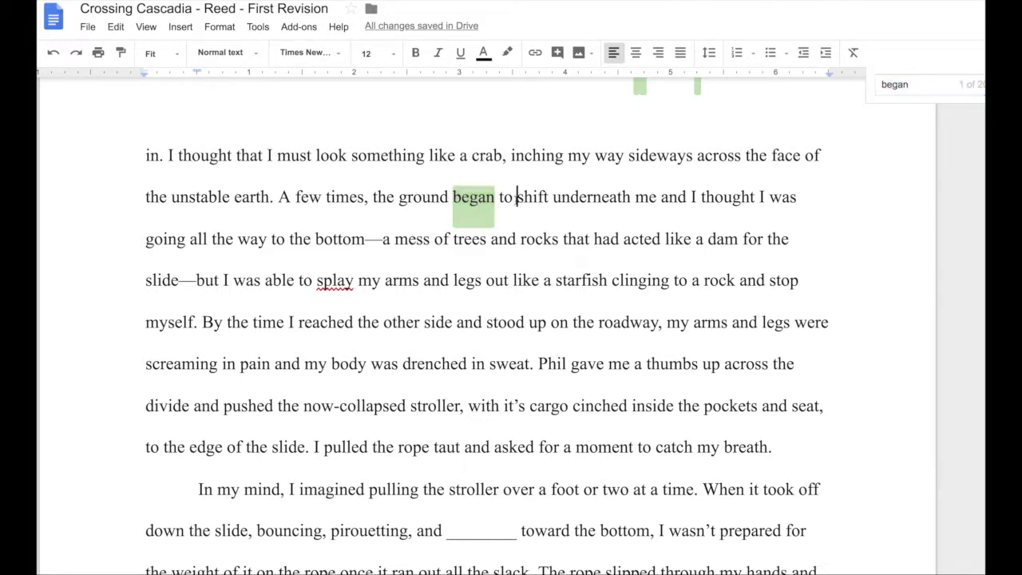
drag(517, 201, 454, 202)
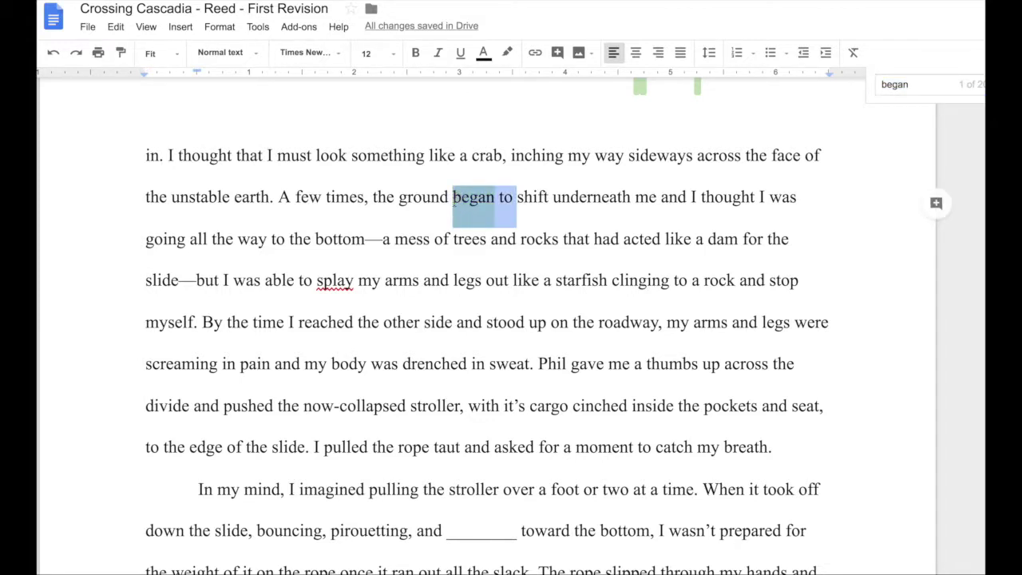
key(BackSpace)
key(Right)
key(Right)
key(Right)
key(Right)
key(Right)
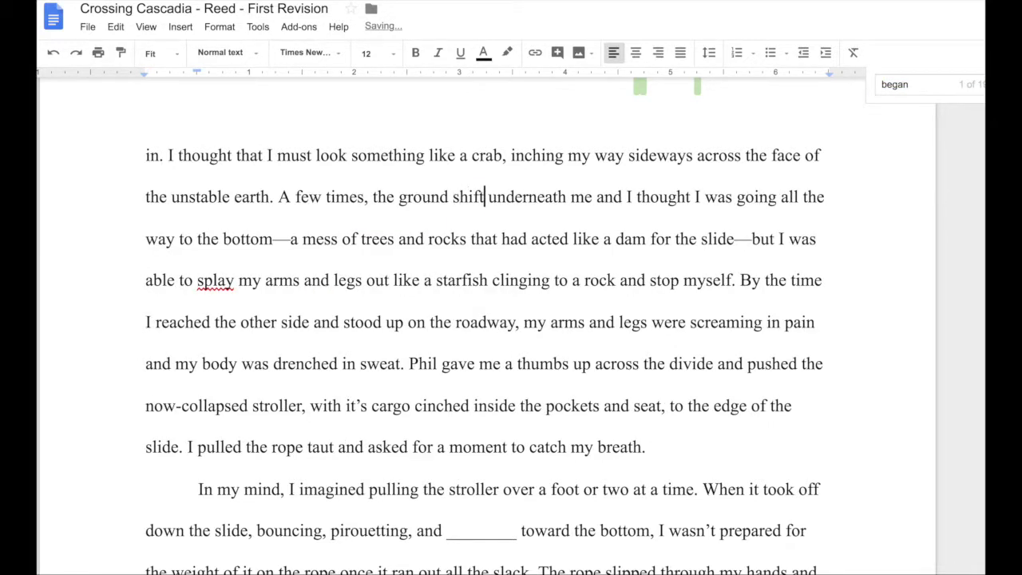
text(ed)
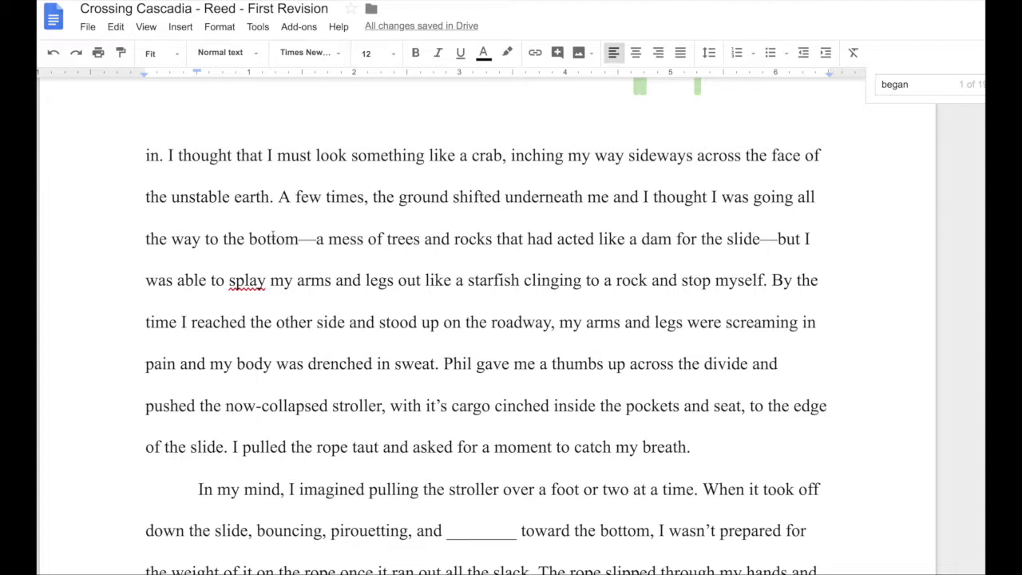
Step: Highlight the phrase "A few times" at the start of the sentence about the shifting ground to review it
click(364, 198)
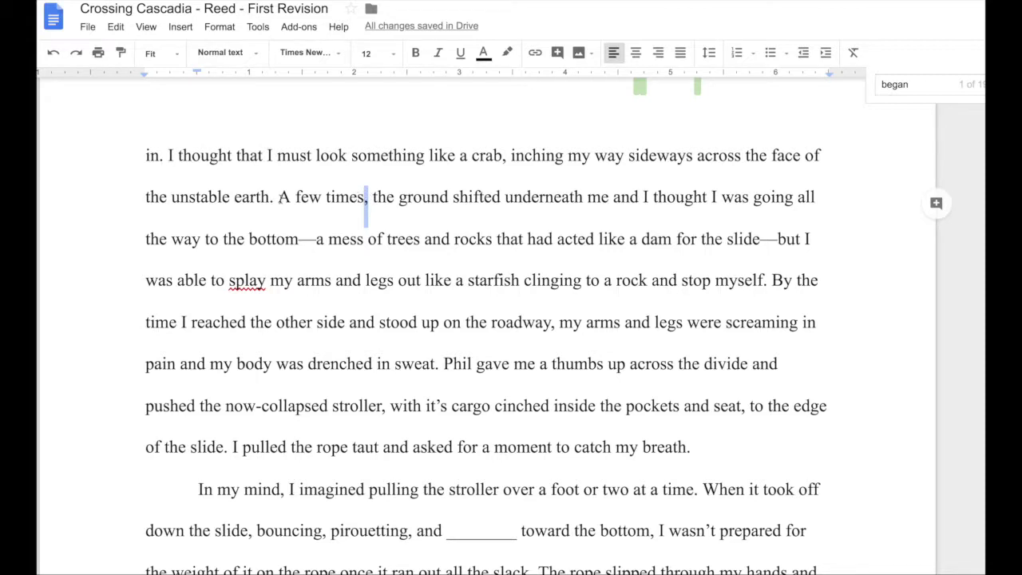
drag(278, 198, 365, 198)
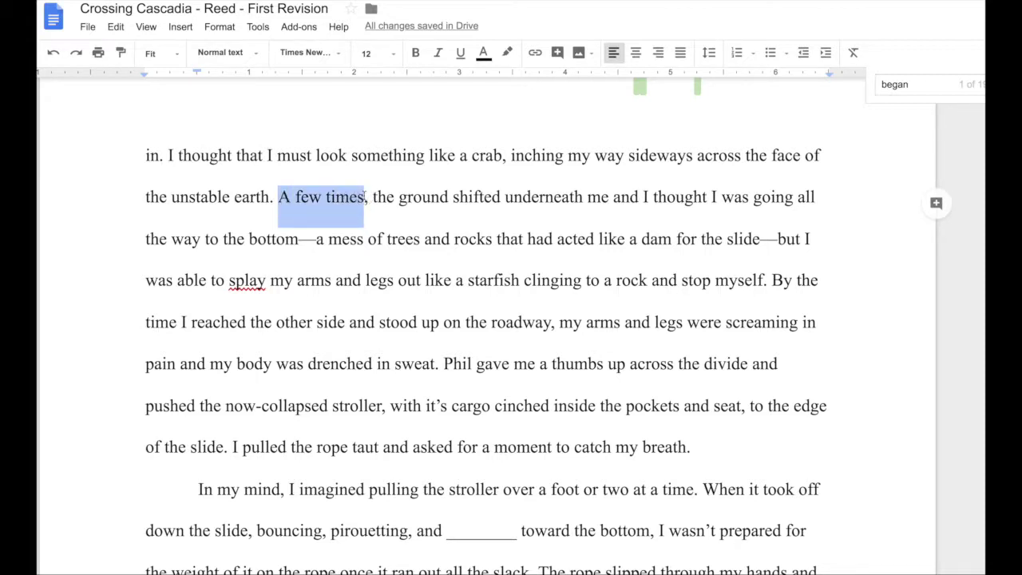
click(291, 197)
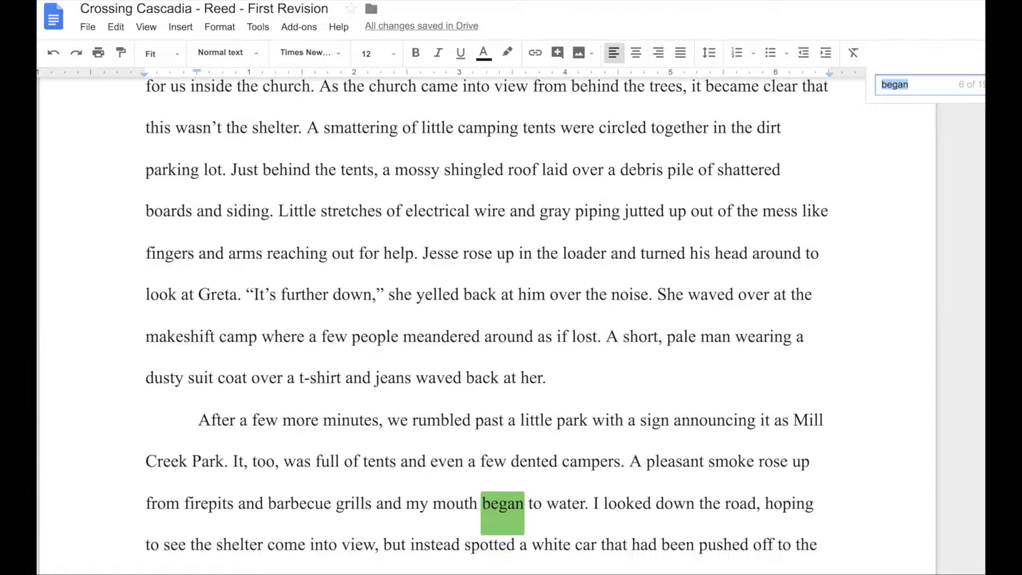
Step: At the next "began", change "began to water" to "watered" in the firepits and barbecue grills sentence, and highlight "mouth watered"
scroll(675, 215, down, 3)
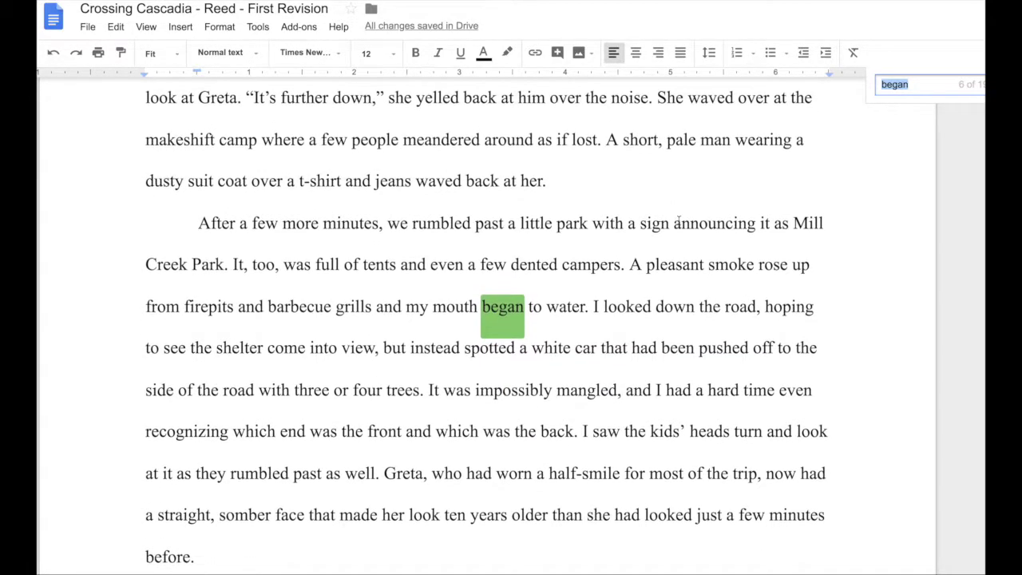
scroll(679, 224, down, 1)
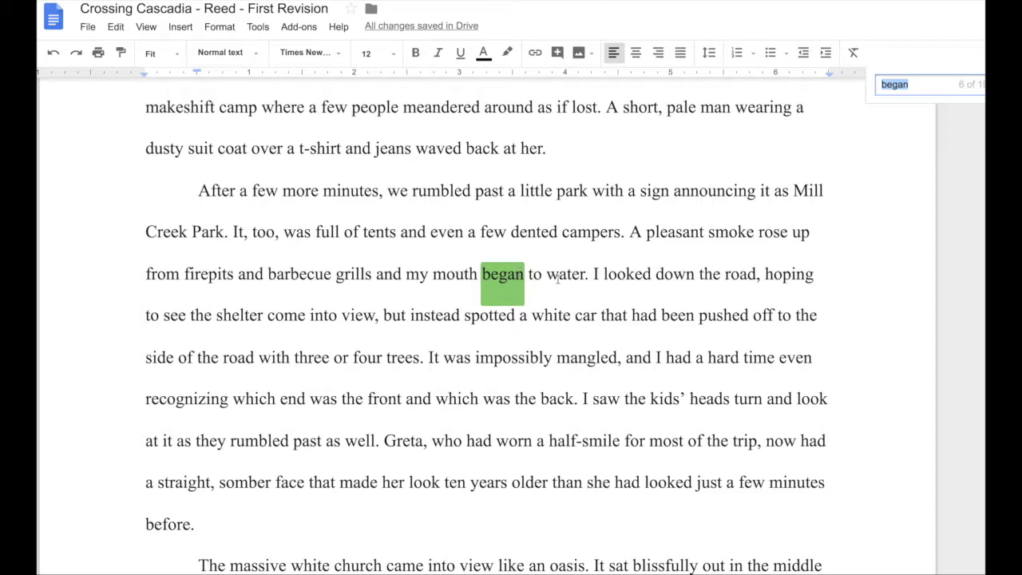
click(525, 273)
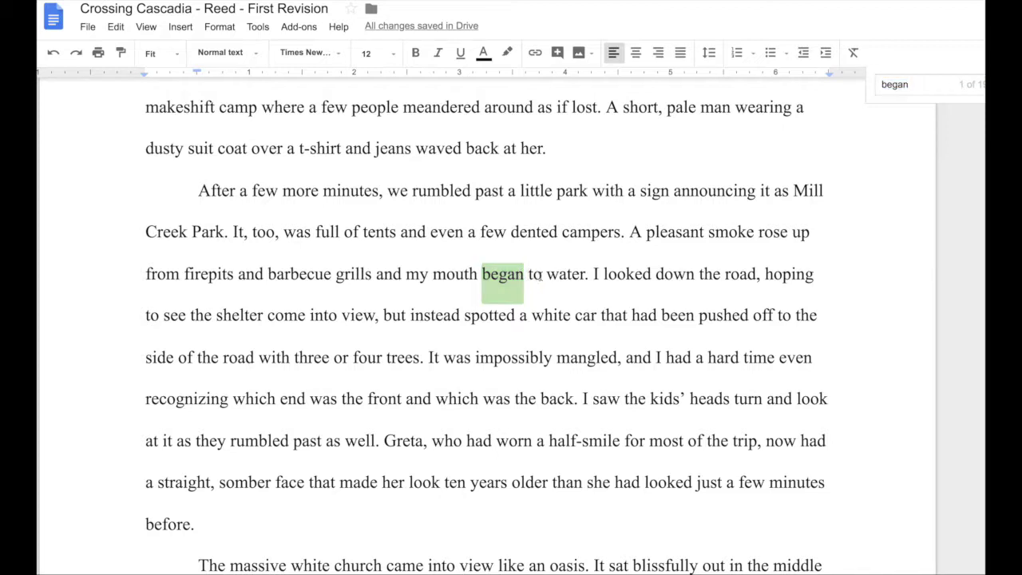
key(BackSpace)
key(BackSpace)
key(BackSpace)
key(BackSpace)
key(BackSpace)
key(BackSpace)
key(BackSpace)
key(BackSpace)
key(BackSpace)
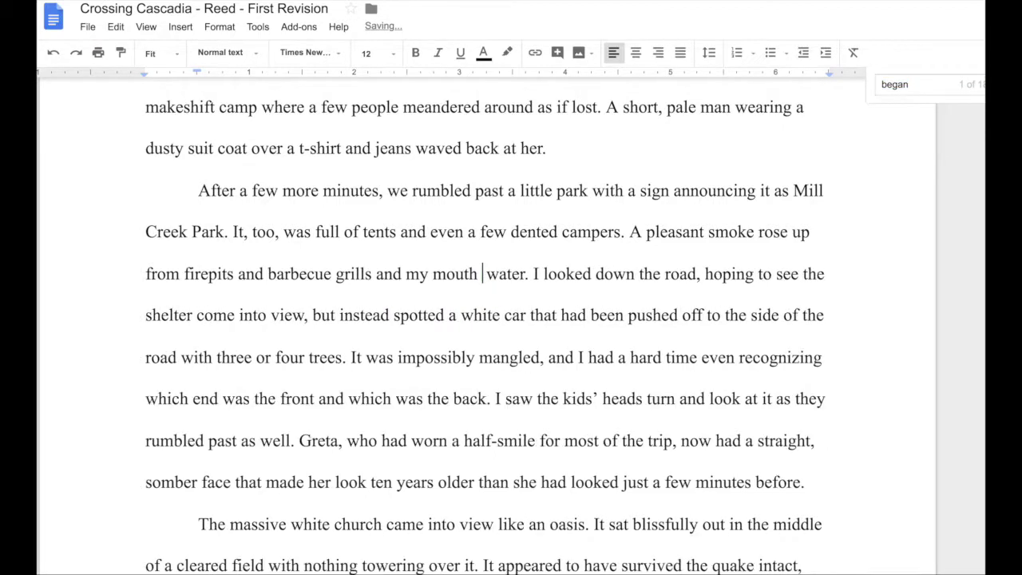
key(Right)
key(Right)
key(Right)
key(Right)
key(Right)
key(Right)
key(Right)
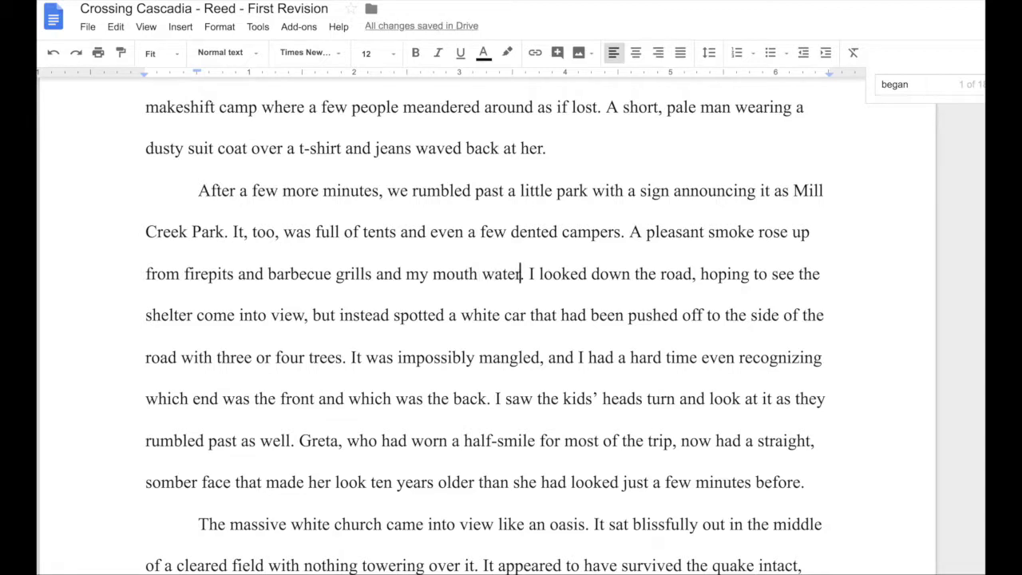
scroll(486, 333, down, 1)
text(ed)
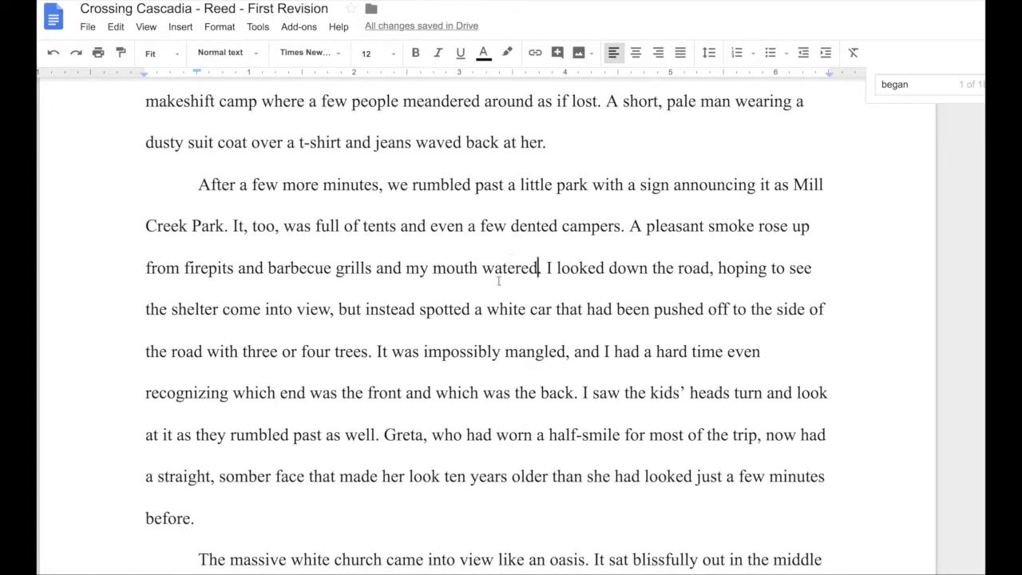
drag(433, 268, 535, 267)
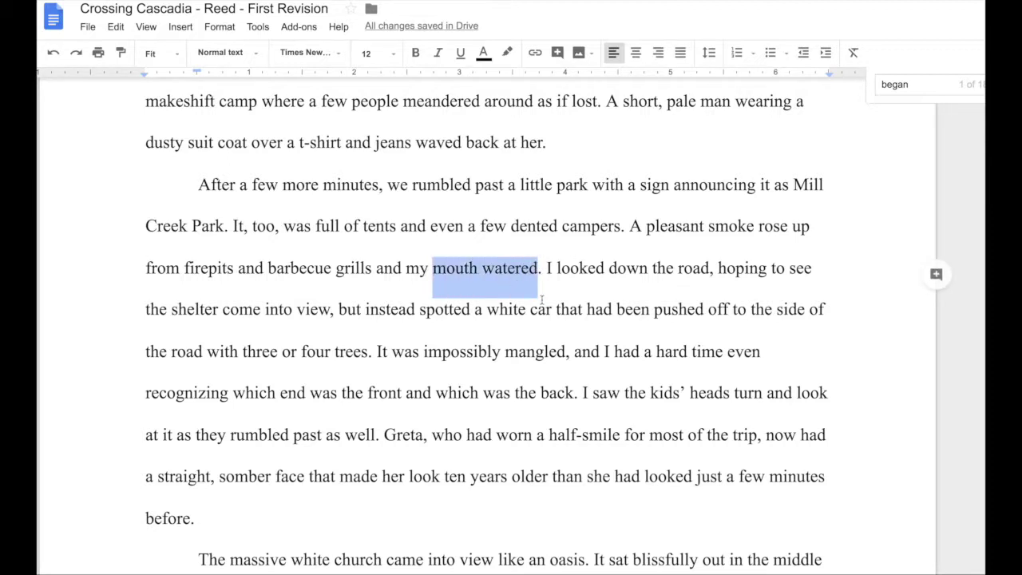